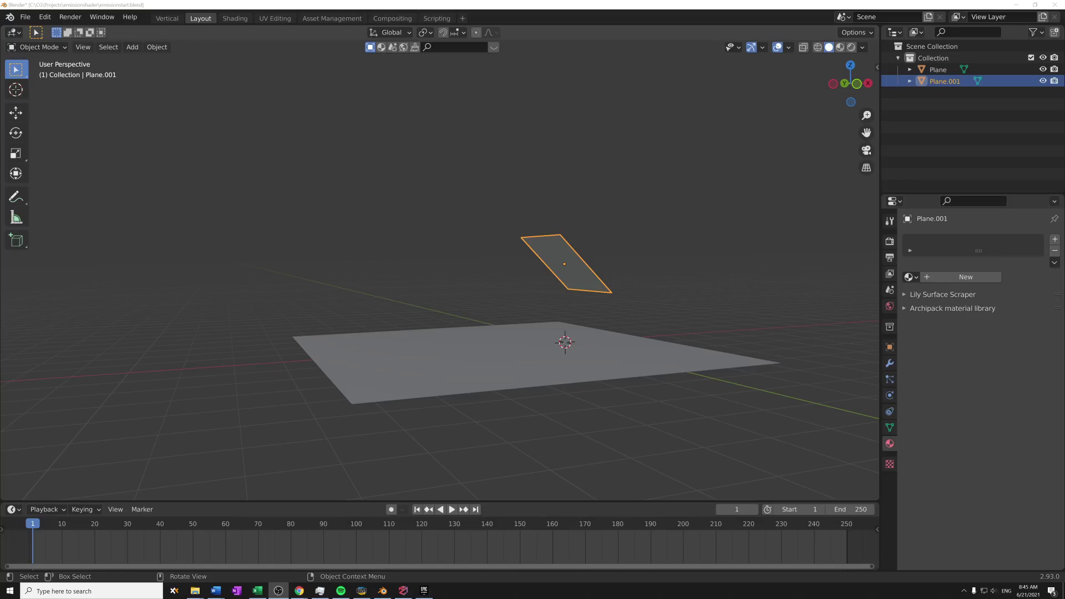
# Step: Select the small tilted plane instead of the large floor plane
pyautogui.click(431, 332)
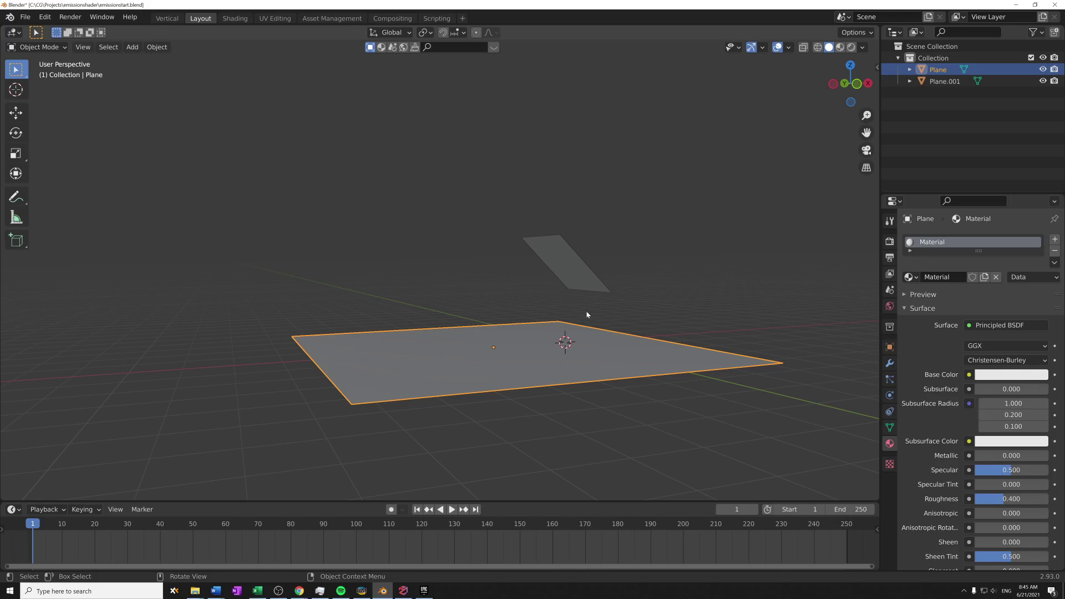
pyautogui.click(563, 247)
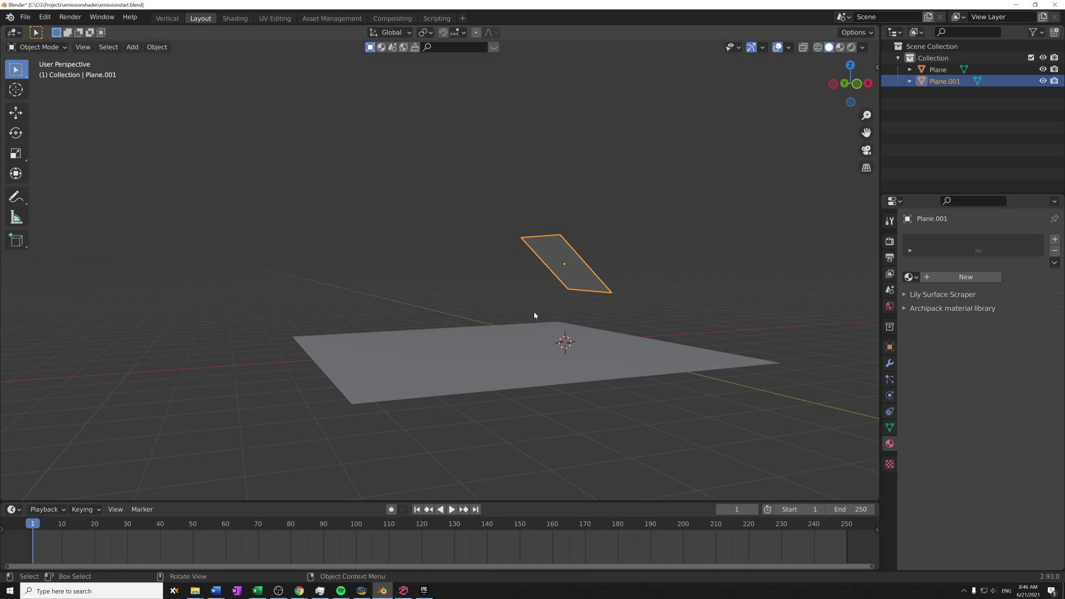
pyautogui.click(530, 383)
pyautogui.click(564, 285)
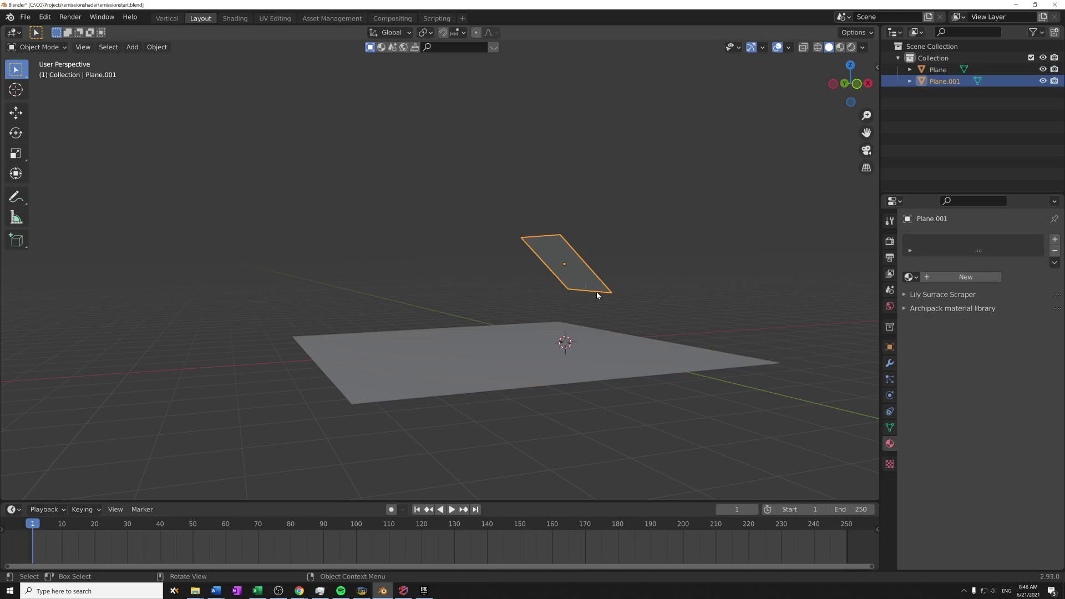
# Step: Give the small plane a new material, Material.001, with Emission Strength 7.4
pyautogui.click(971, 278)
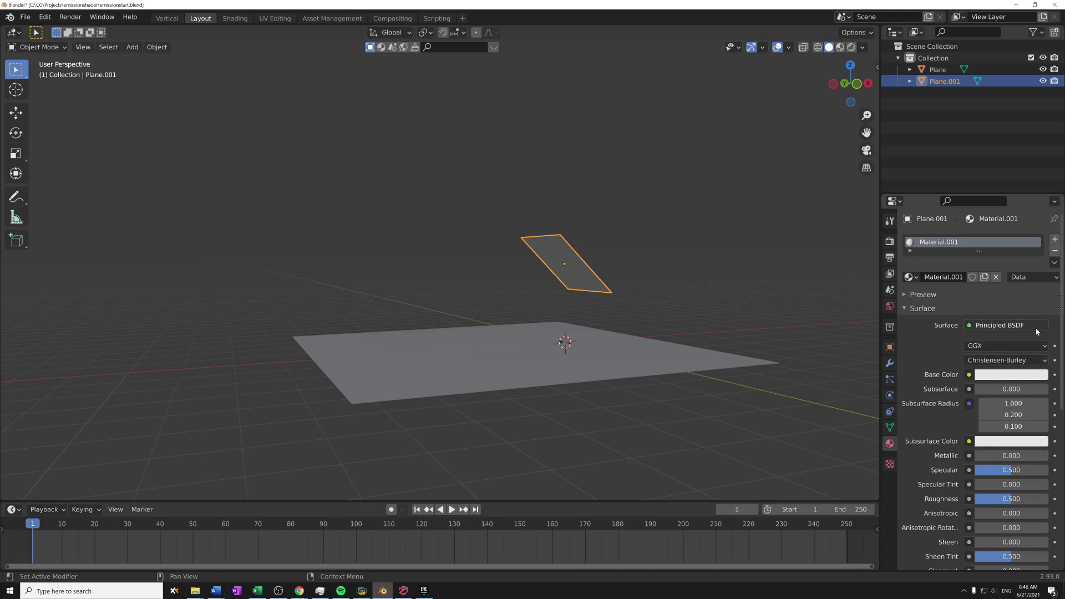
pyautogui.scroll(-5, 940, 410)
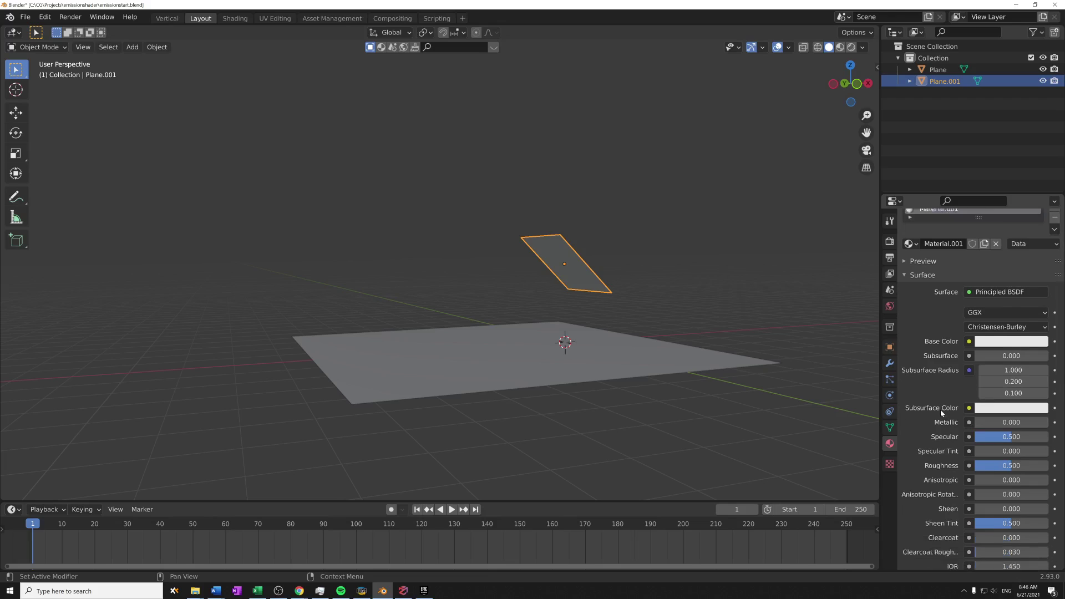
pyautogui.scroll(-2, 940, 418)
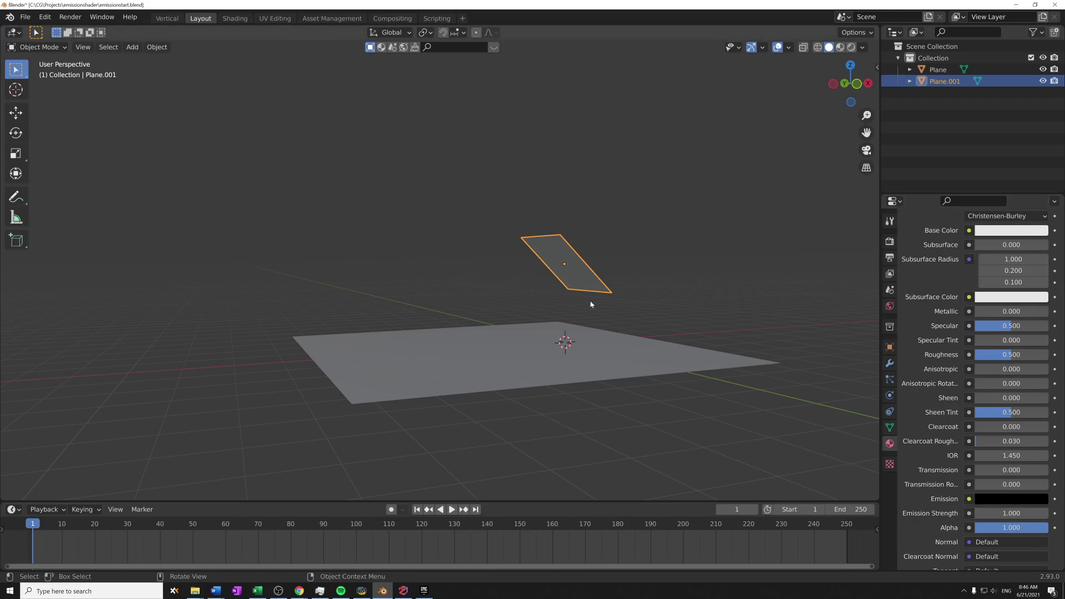
pyautogui.moveTo(998, 513); pyautogui.dragTo(1031, 513)
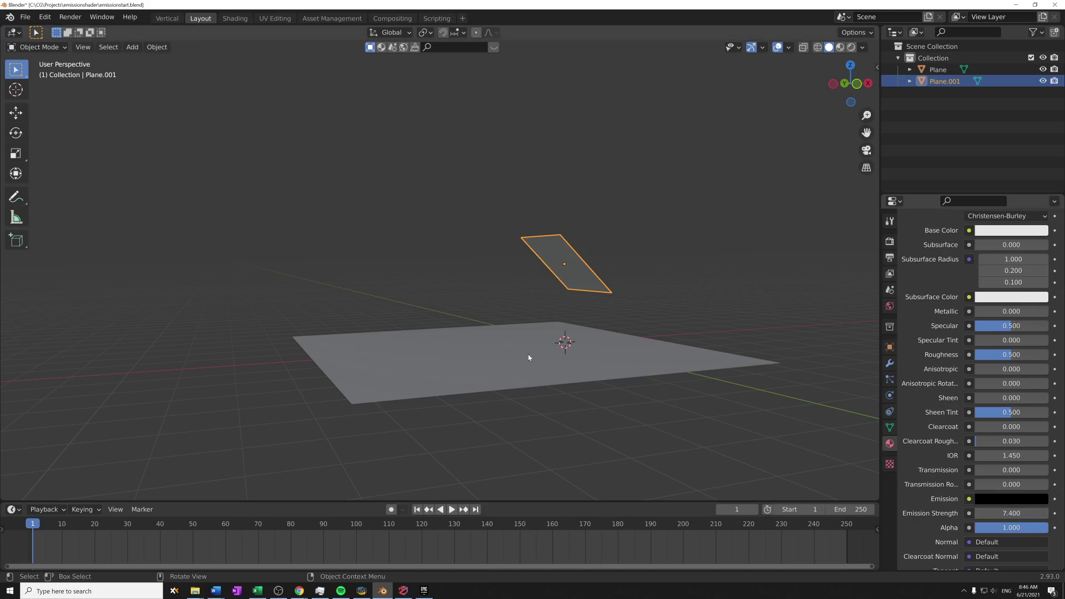
pyautogui.click(851, 47)
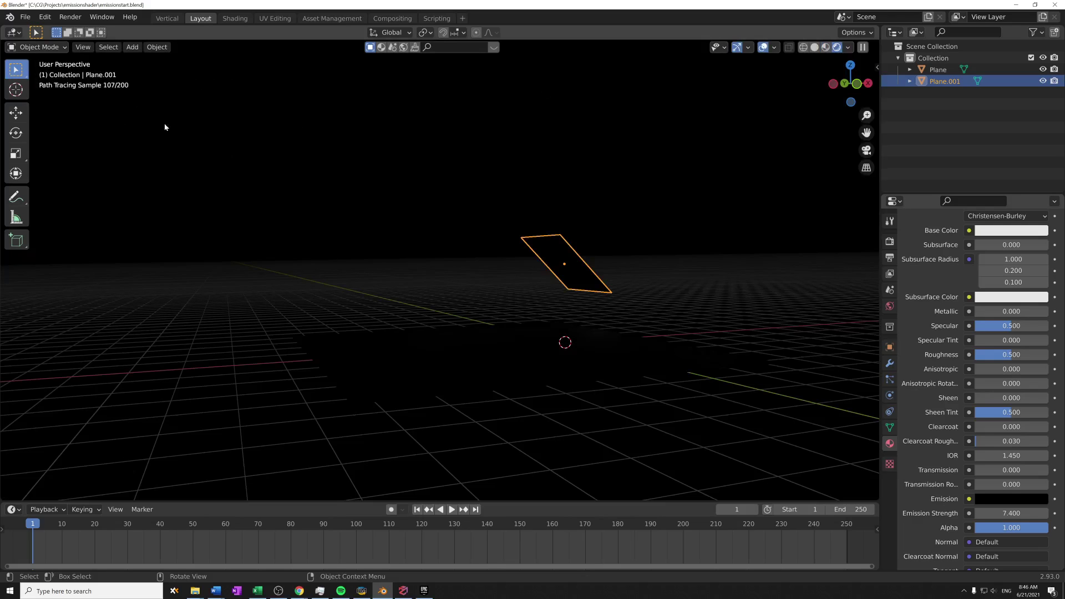
pyautogui.click(890, 241)
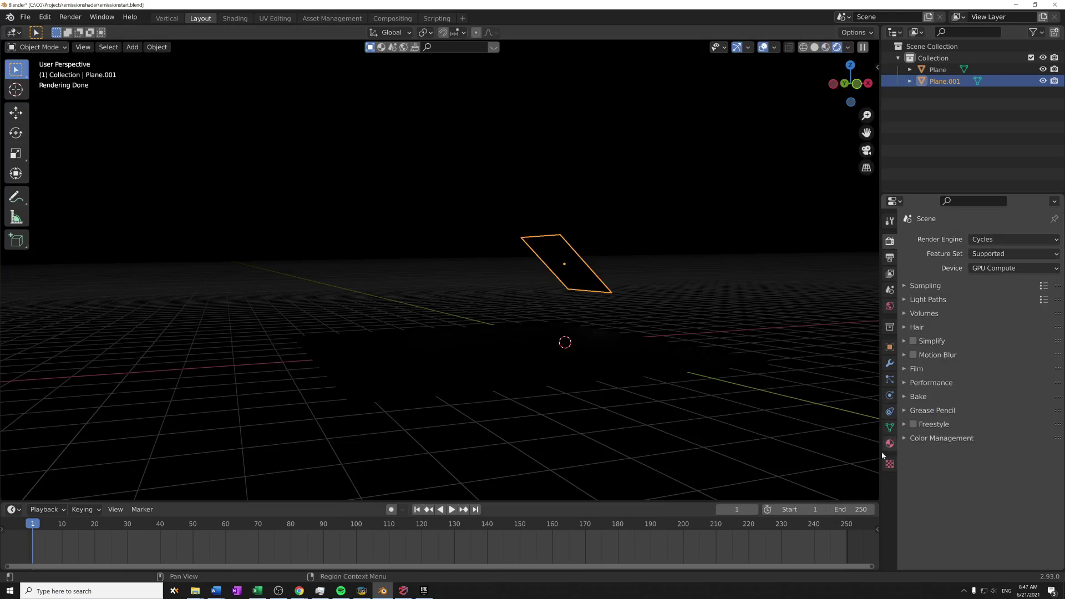
pyautogui.click(890, 307)
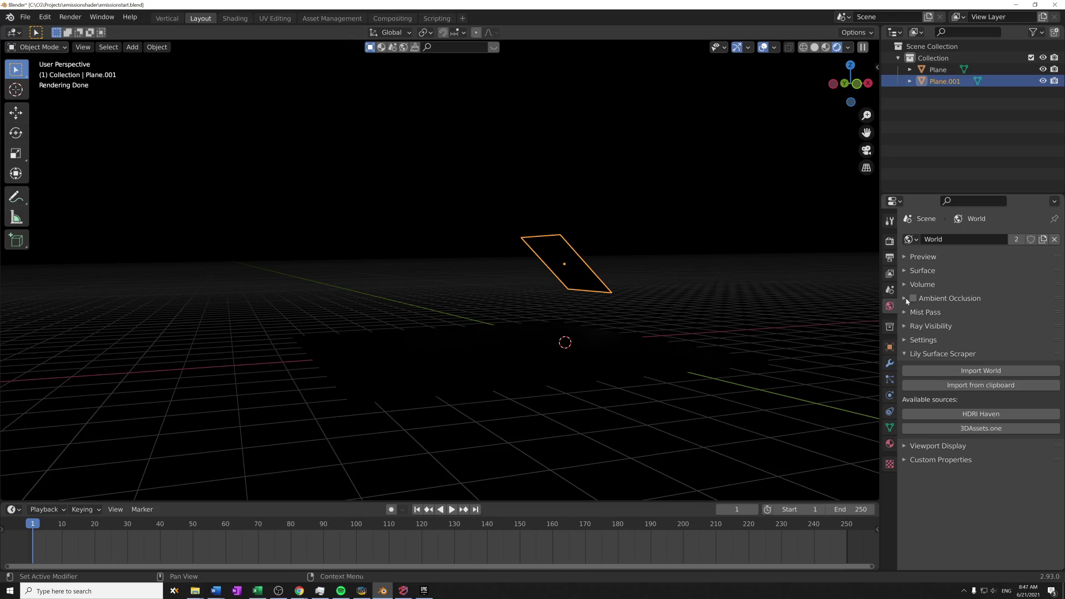
pyautogui.click(925, 273)
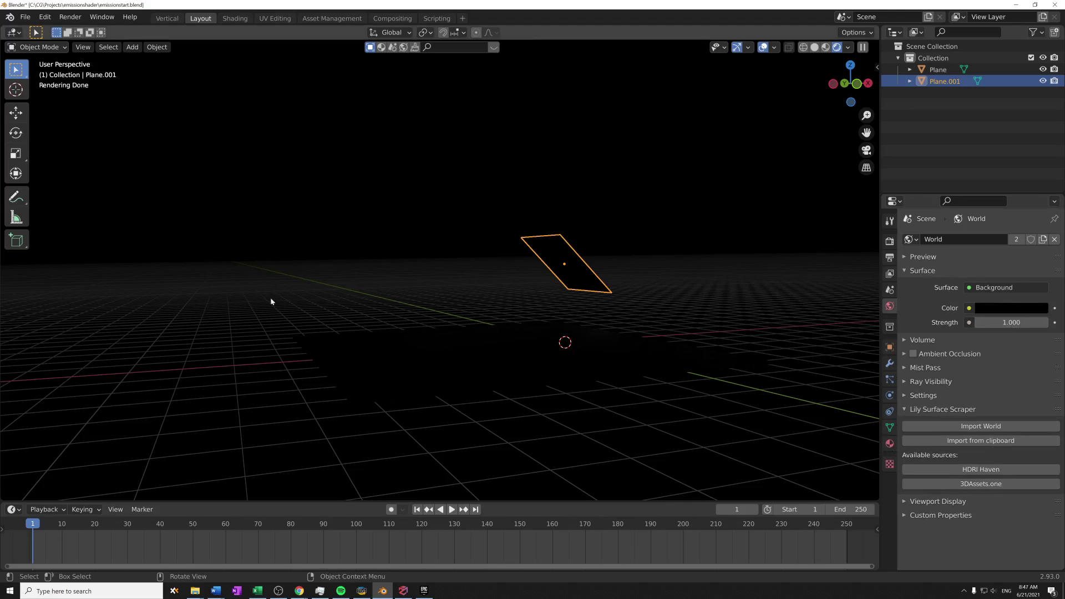
# Step: Make Plane.001's emission colour white and set Emission Strength to 5.1
pyautogui.click(890, 444)
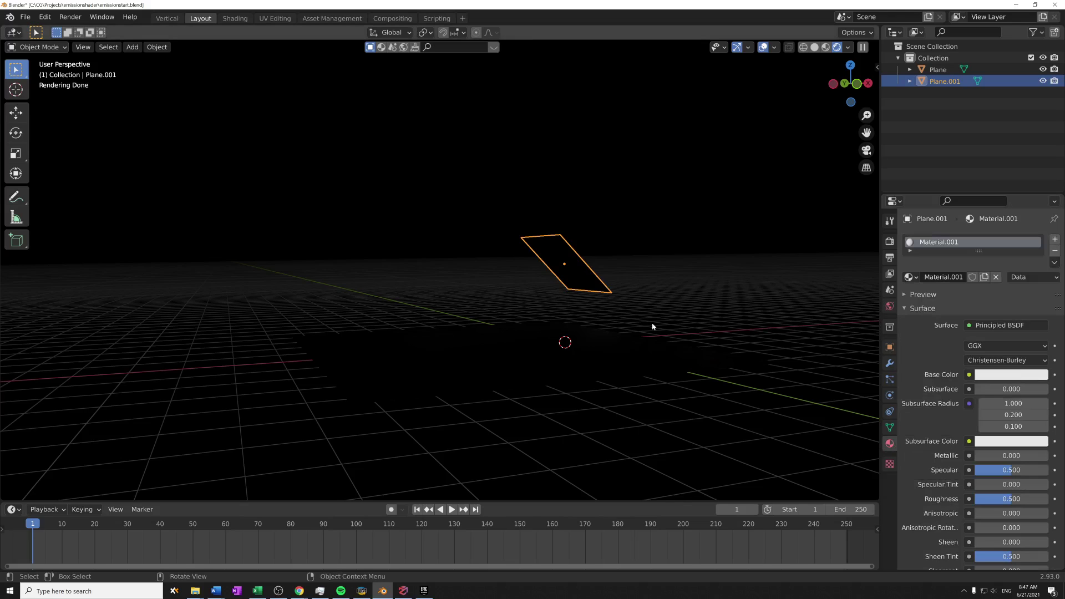
pyautogui.scroll(-8, 971, 484)
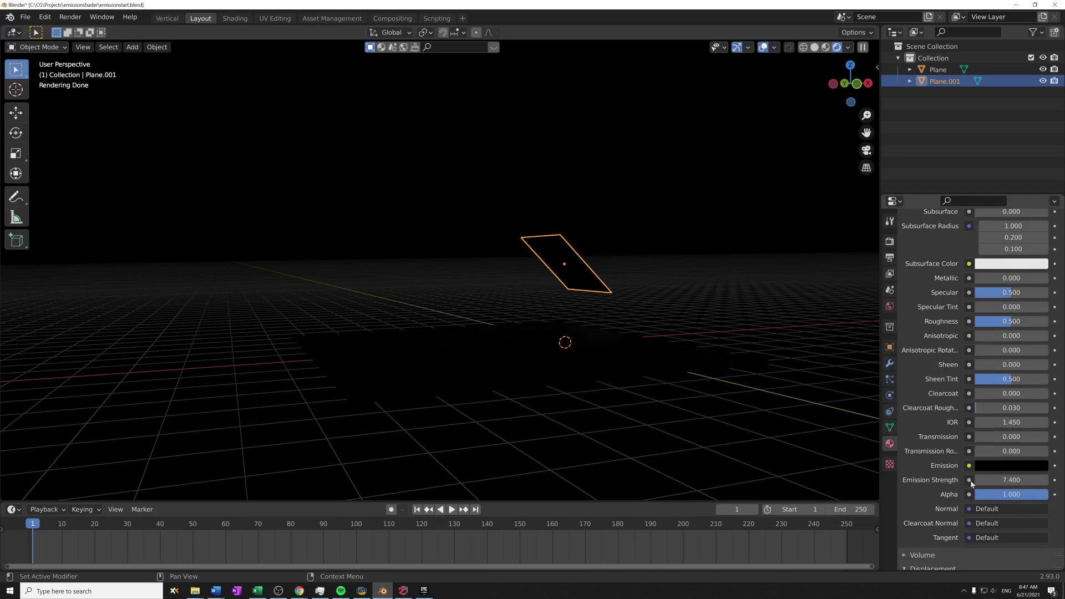
pyautogui.click(1005, 468)
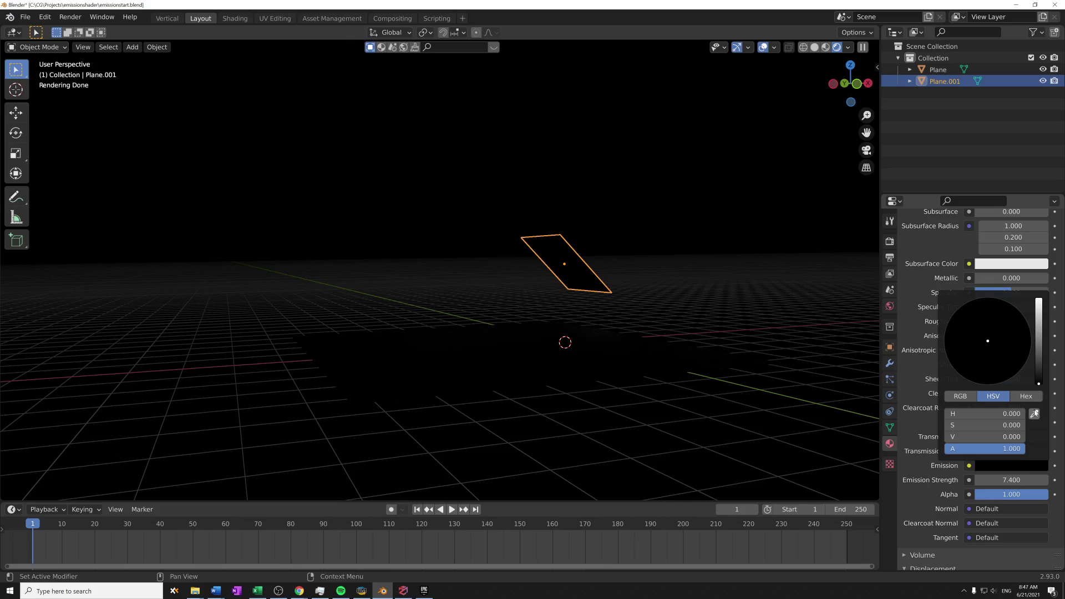
pyautogui.moveTo(1039, 382); pyautogui.dragTo(1039, 298)
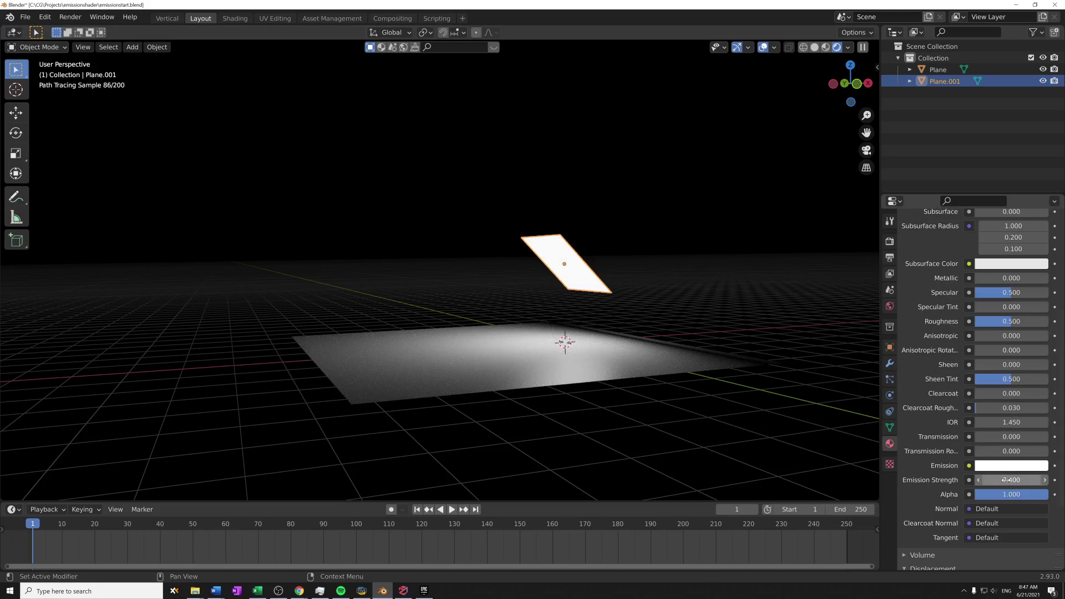
pyautogui.moveTo(1005, 479); pyautogui.dragTo(1033, 480)
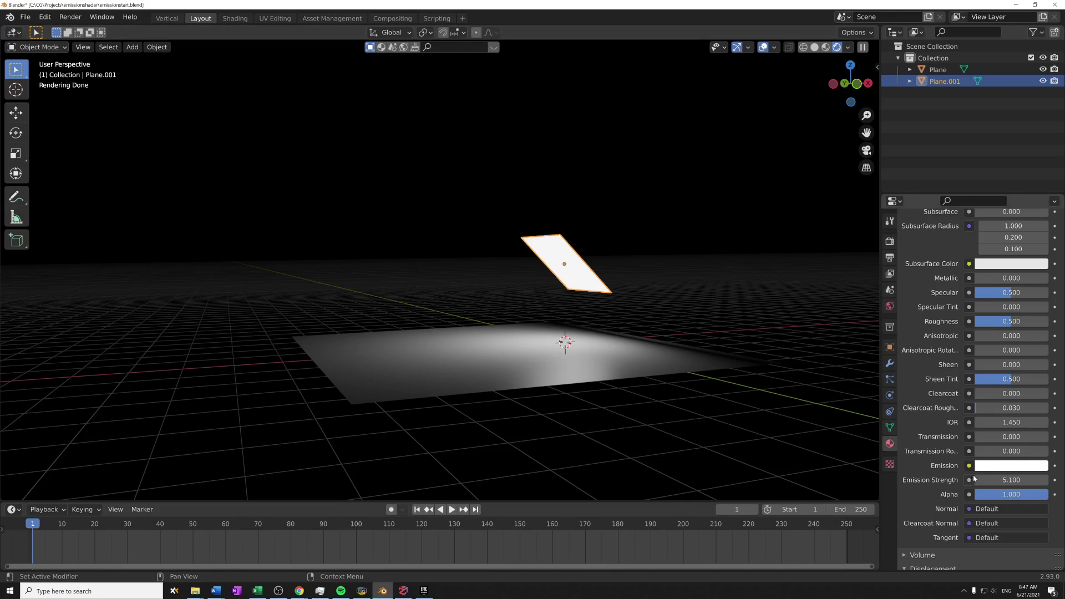
pyautogui.scroll(7, 965, 496)
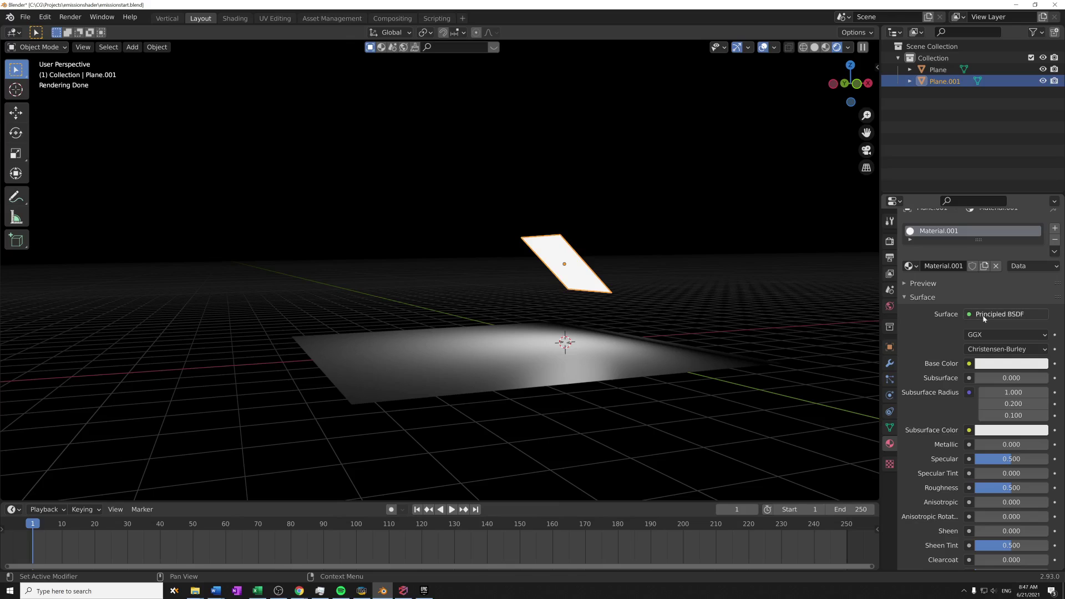
# Step: Change the plane's surface shader to Emission
pyautogui.click(983, 317)
pyautogui.click(946, 328)
pyautogui.click(974, 318)
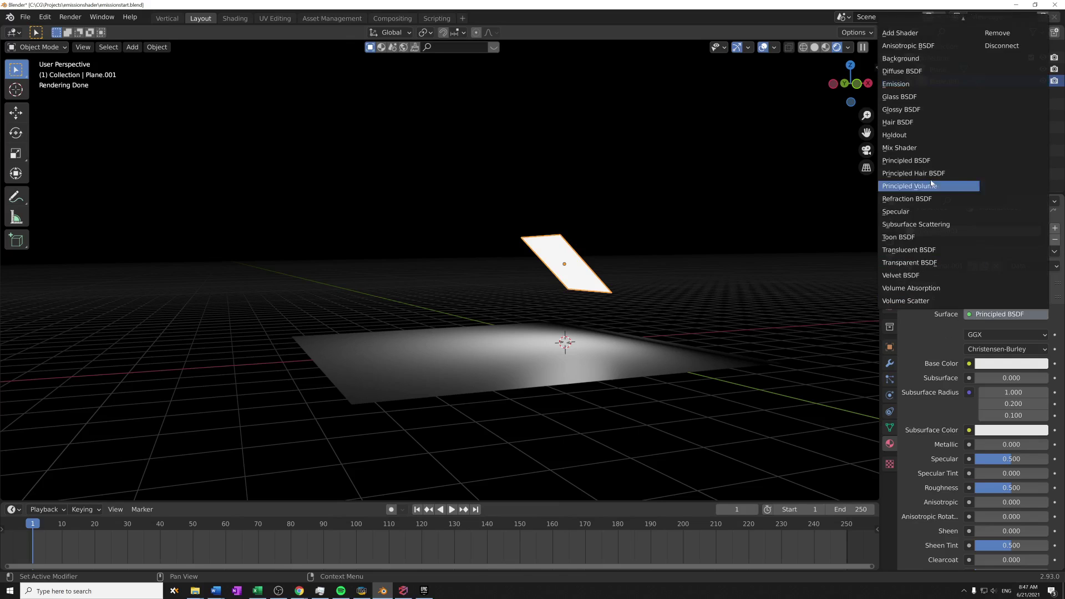
pyautogui.click(895, 83)
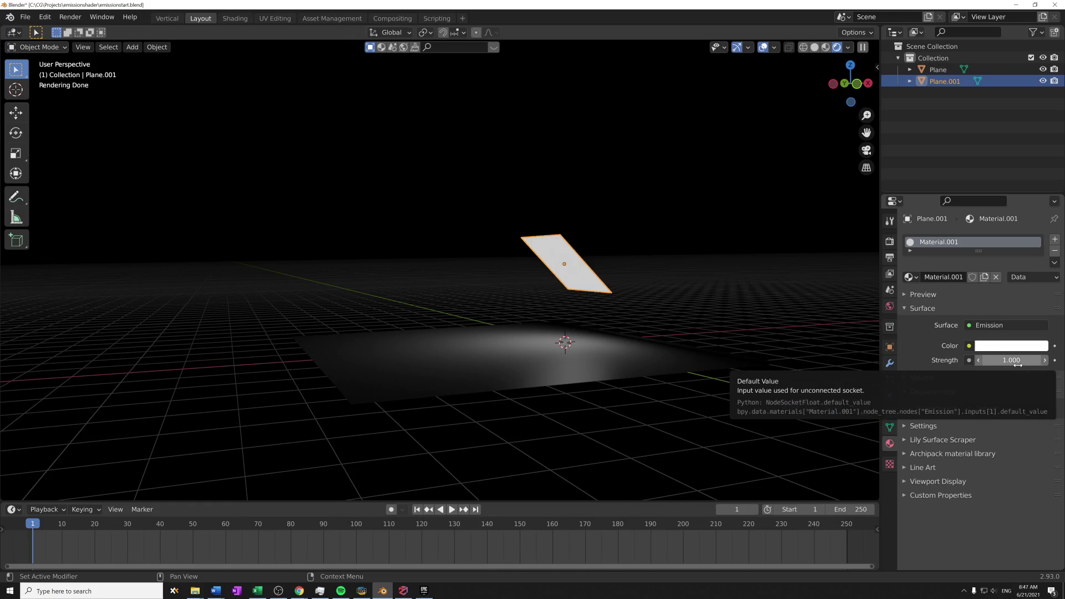
# Step: Switch the plane's surface shader back to Principled BSDF
pyautogui.click(998, 325)
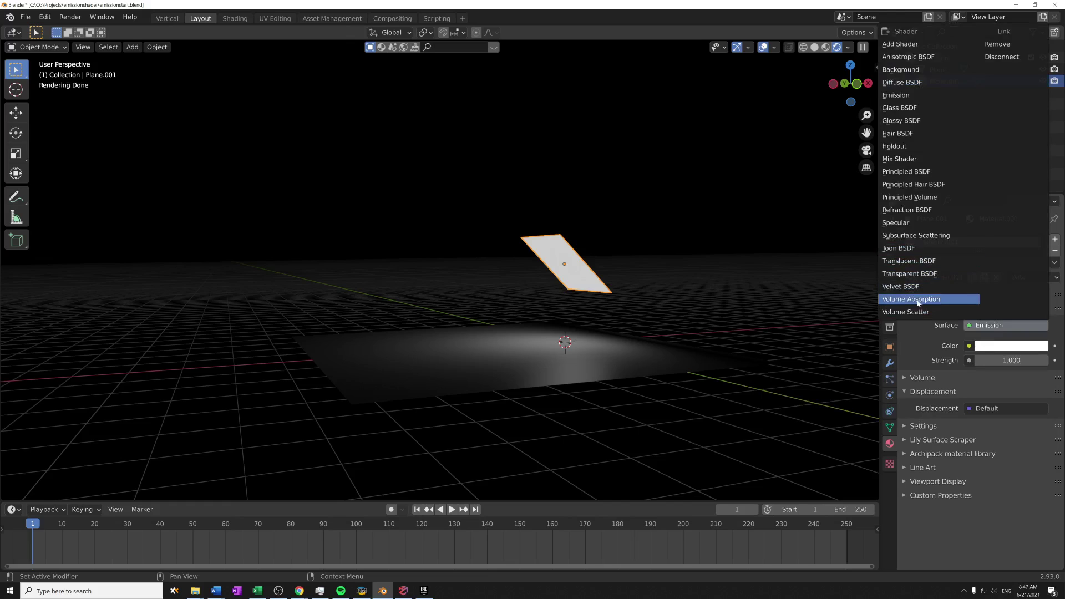
pyautogui.click(912, 175)
pyautogui.scroll(-7, 976, 411)
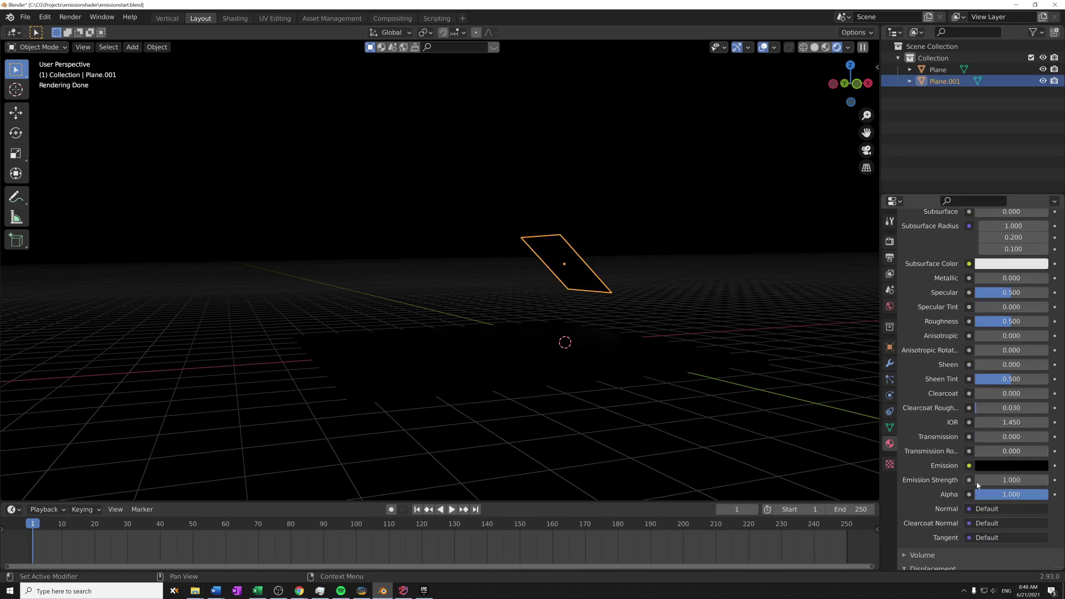
pyautogui.scroll(6, 978, 485)
pyautogui.click(977, 292)
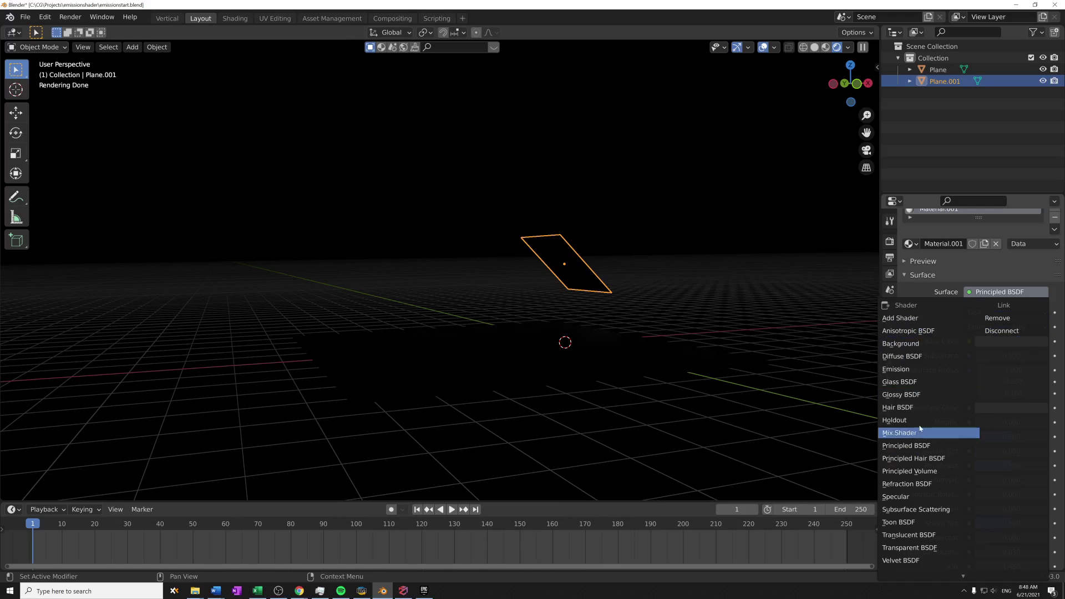
# Step: Make the surface a blue Emission shader at strength 19.3
pyautogui.click(909, 369)
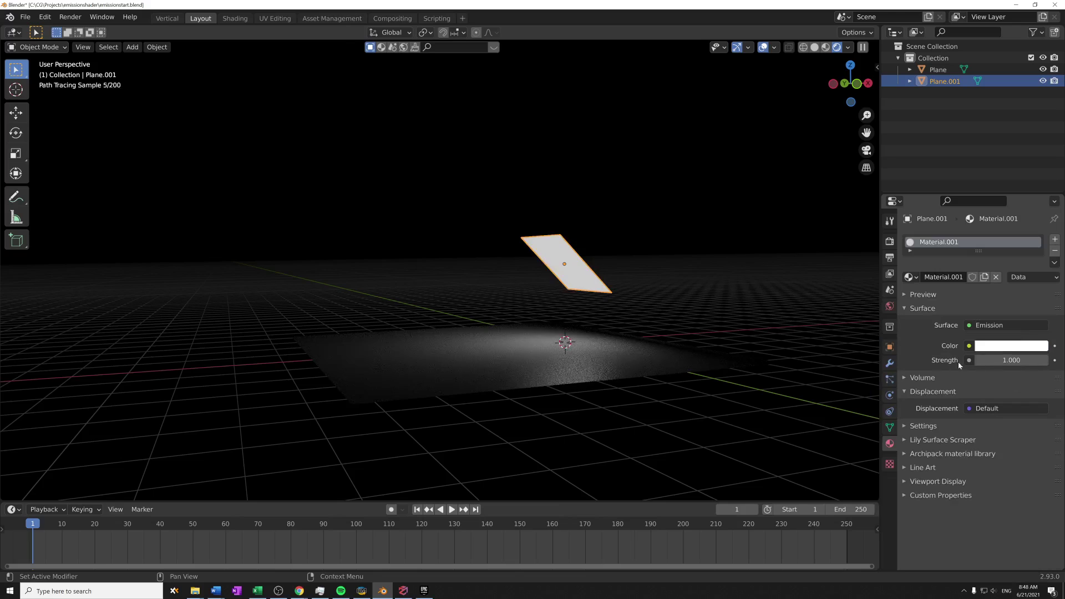
pyautogui.moveTo(982, 360); pyautogui.dragTo(1012, 359)
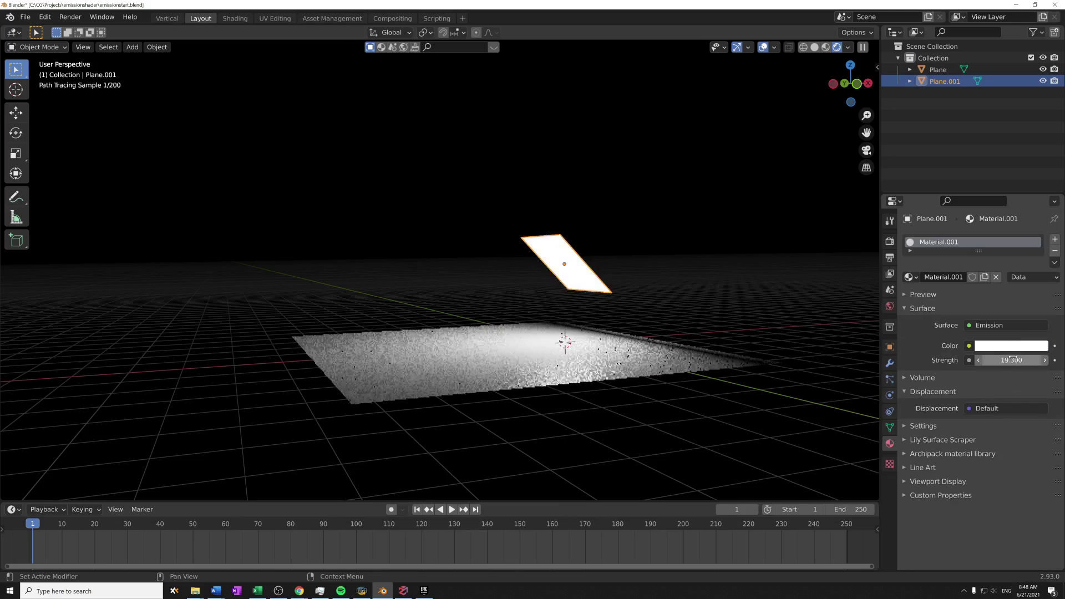
pyautogui.click(1011, 345)
pyautogui.click(993, 242)
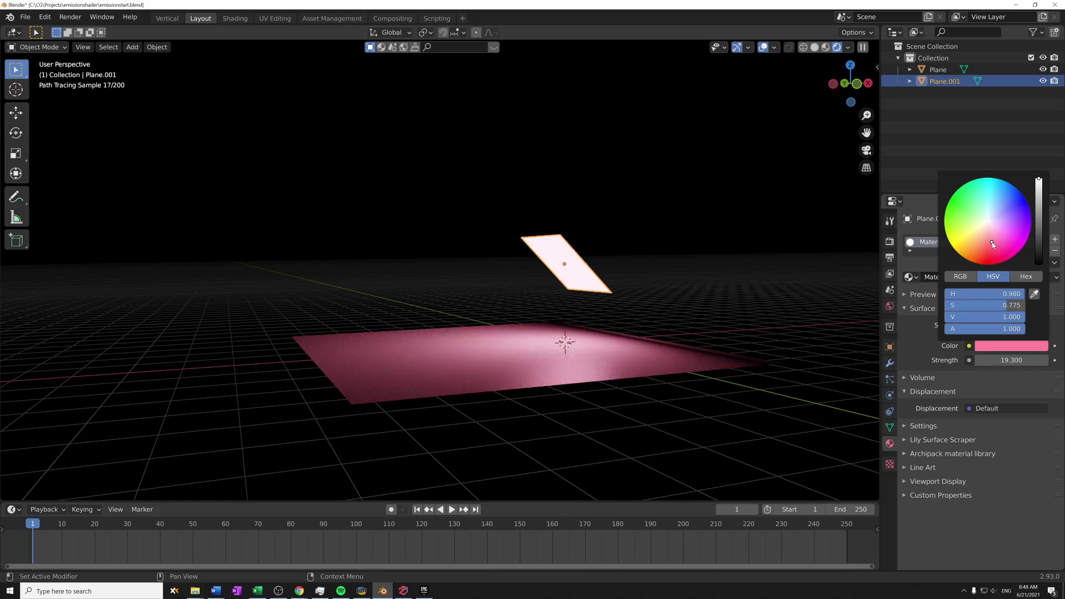
pyautogui.moveTo(993, 243); pyautogui.dragTo(1015, 193)
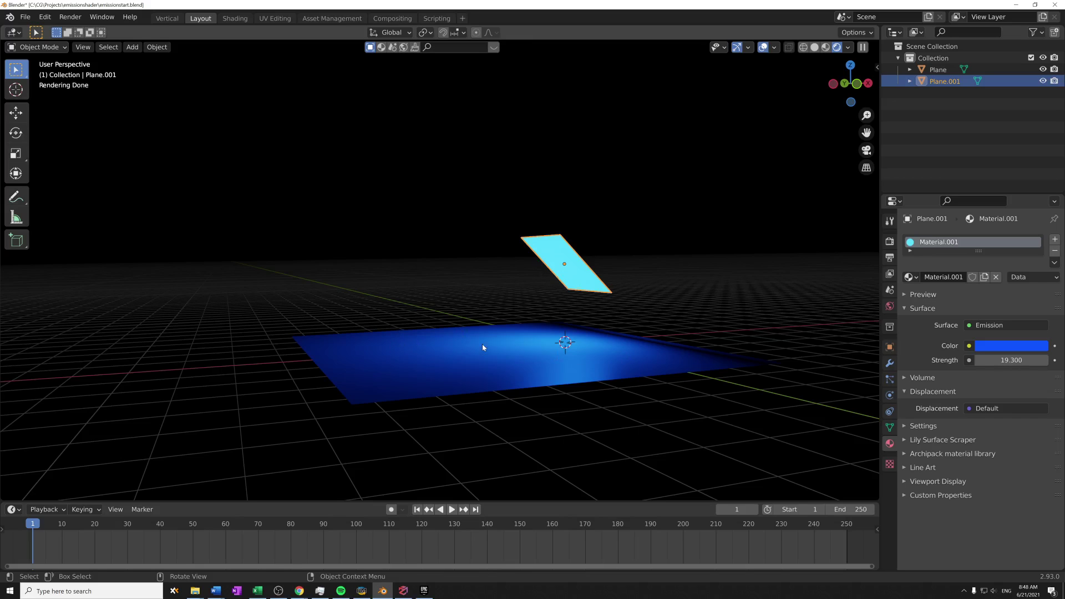
# Step: Duplicate the cyan plane as Plane.002, placed to its left and rotated
pyautogui.moveTo(579, 269); pyautogui.dragTo(554, 260, button='middle')
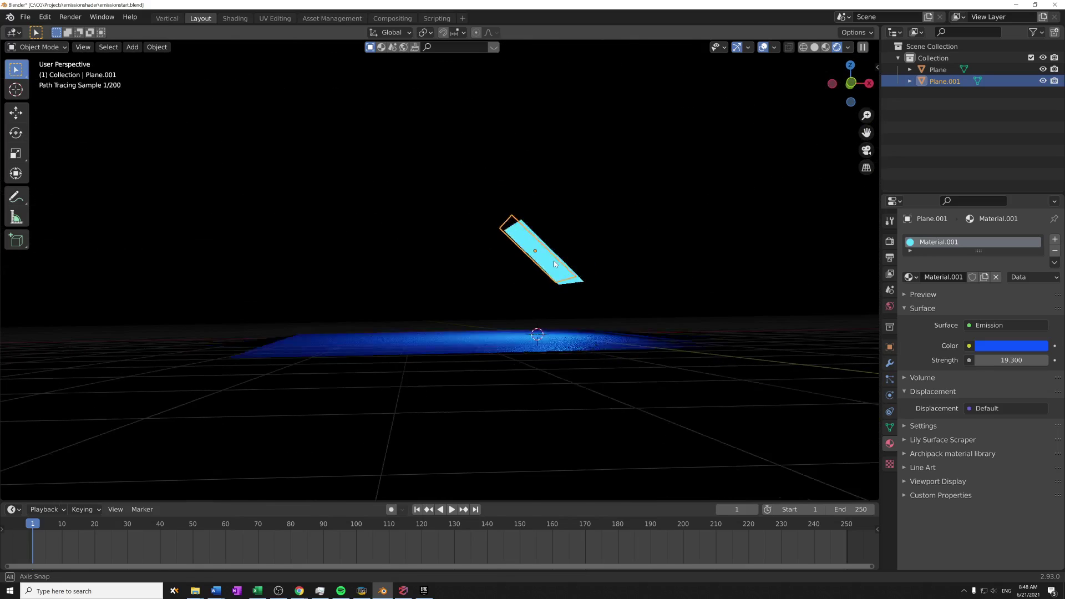
pyautogui.hotkey('shift', 'd')
pyautogui.click(469, 264)
pyautogui.press('r')
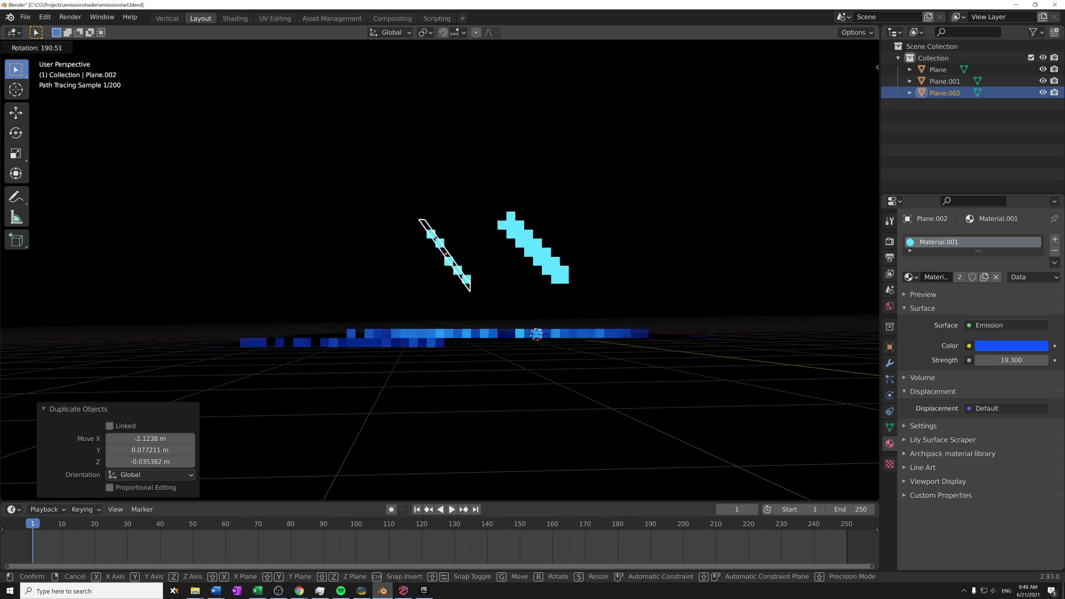
pyautogui.click(580, 245)
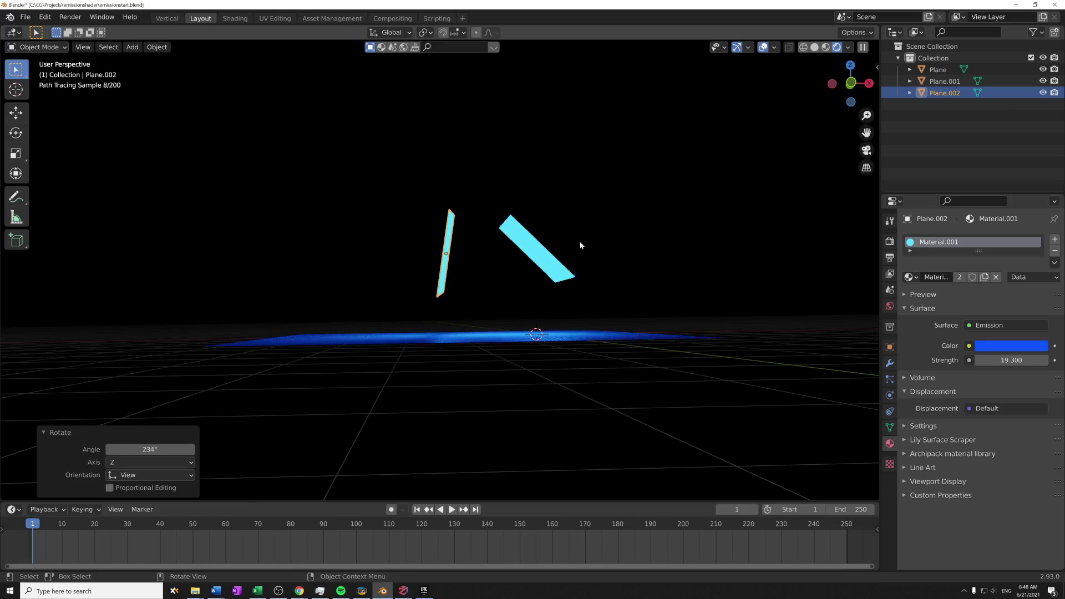
# Step: Give Plane.002 its own single-user Material.002 with red emission colour
pyautogui.click(959, 276)
pyautogui.click(1011, 346)
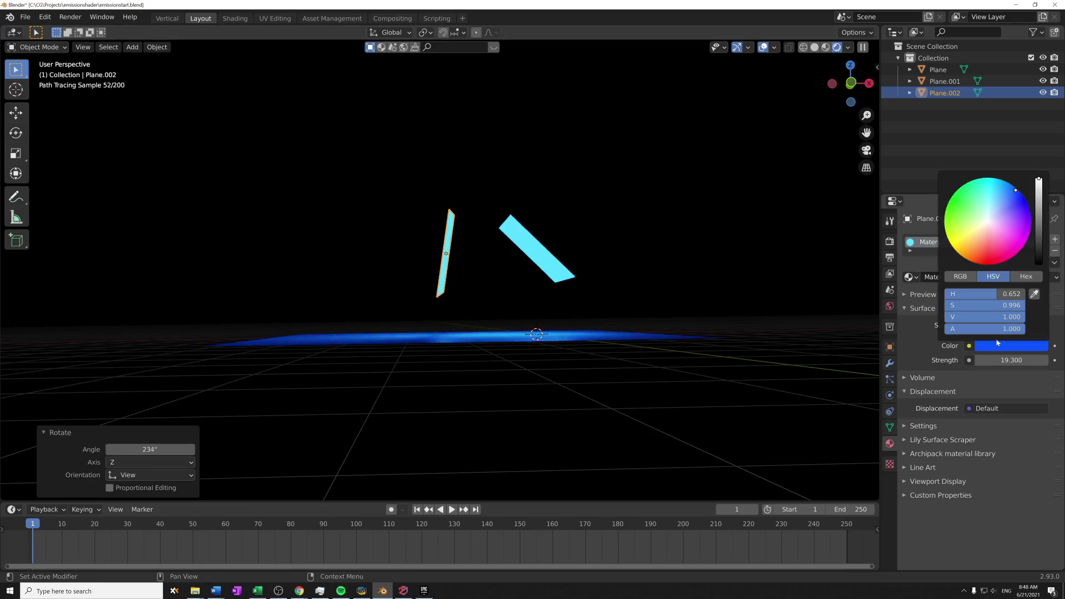
pyautogui.moveTo(1023, 233); pyautogui.dragTo(990, 262)
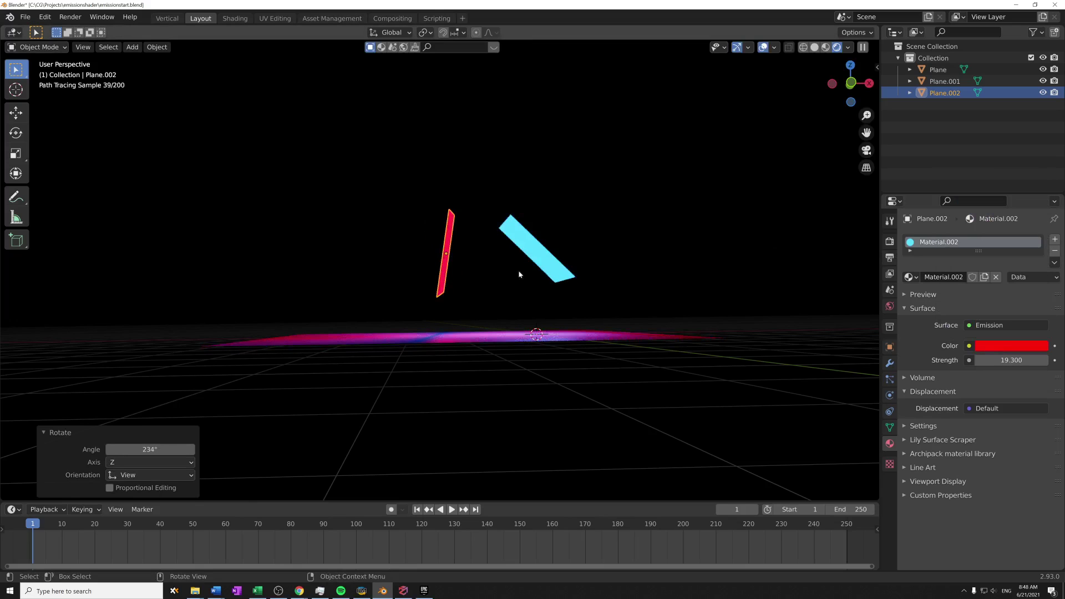
pyautogui.moveTo(502, 335)
pyautogui.mouseDown(button='middle')
pyautogui.moveTo(518, 348)
pyautogui.moveTo(504, 335)
pyautogui.moveTo(491, 345)
pyautogui.moveTo(507, 340)
pyautogui.mouseUp(button='middle')
pyautogui.click(534, 261)
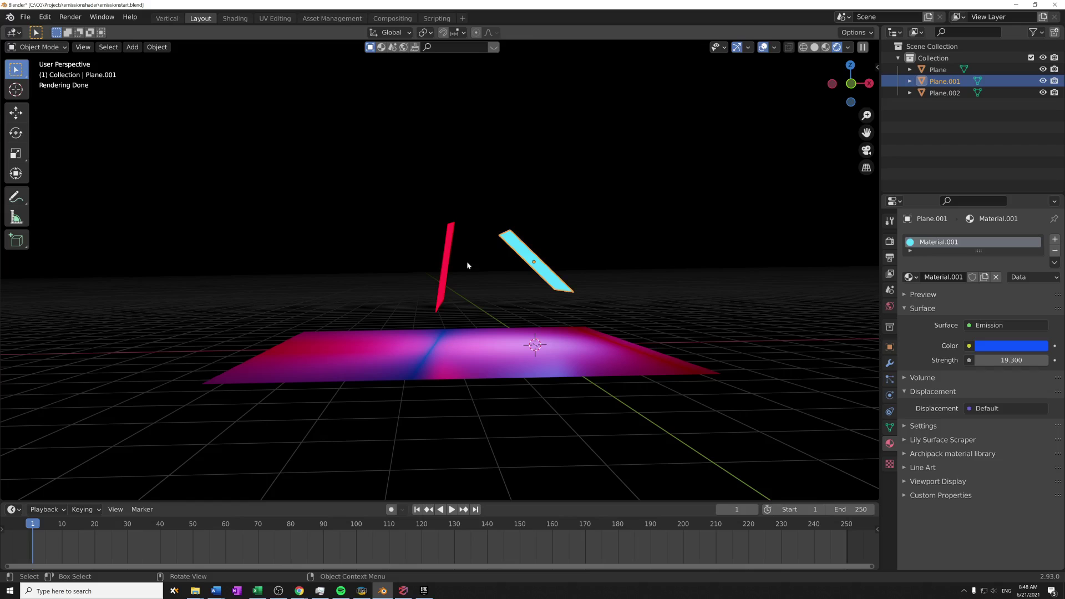
# Step: Orbit the viewport slightly to view the red and blue lit floor
pyautogui.moveTo(499, 269); pyautogui.dragTo(525, 271, button='middle')
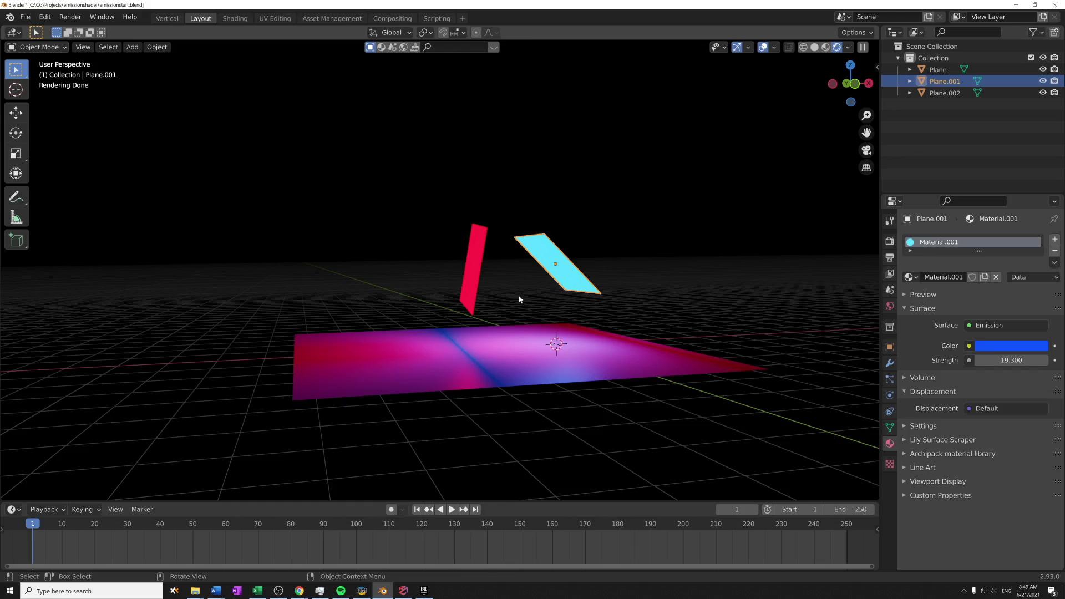
# Step: In the Shading workspace, move the Emission node slightly left of Material Output
pyautogui.click(235, 20)
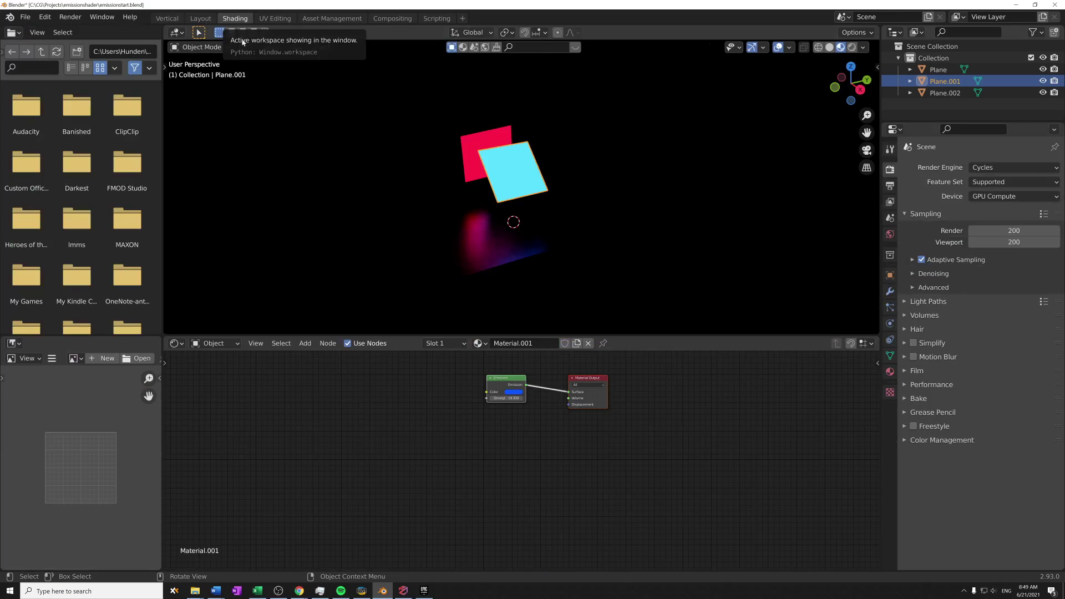
pyautogui.moveTo(507, 246); pyautogui.dragTo(538, 219, button='middle')
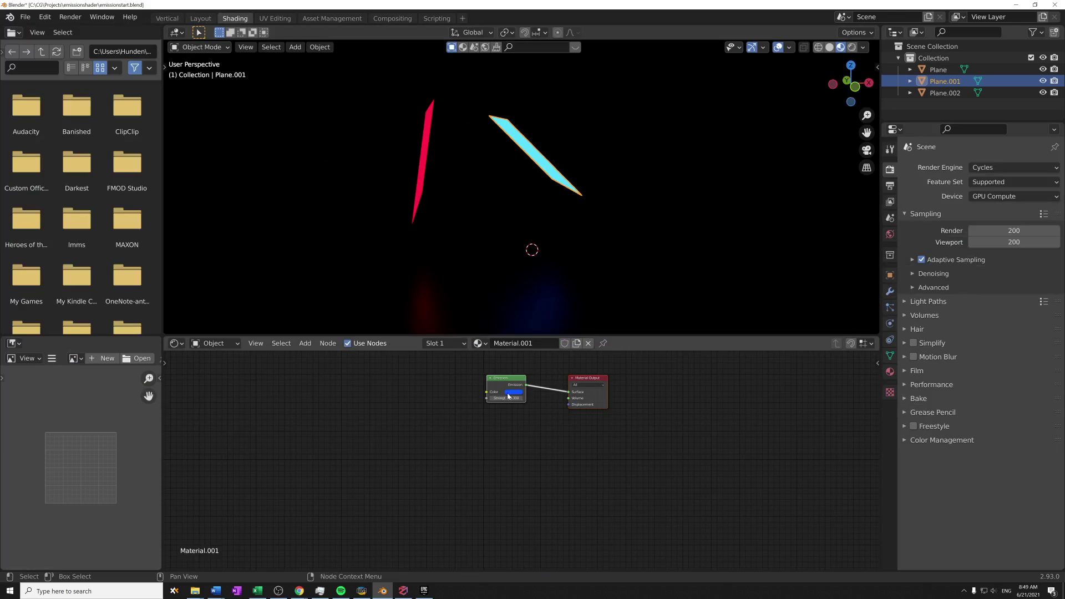
pyautogui.scroll(1, 534, 411)
pyautogui.moveTo(534, 411); pyautogui.dragTo(519, 443, button='middle')
pyautogui.scroll(1, 533, 451)
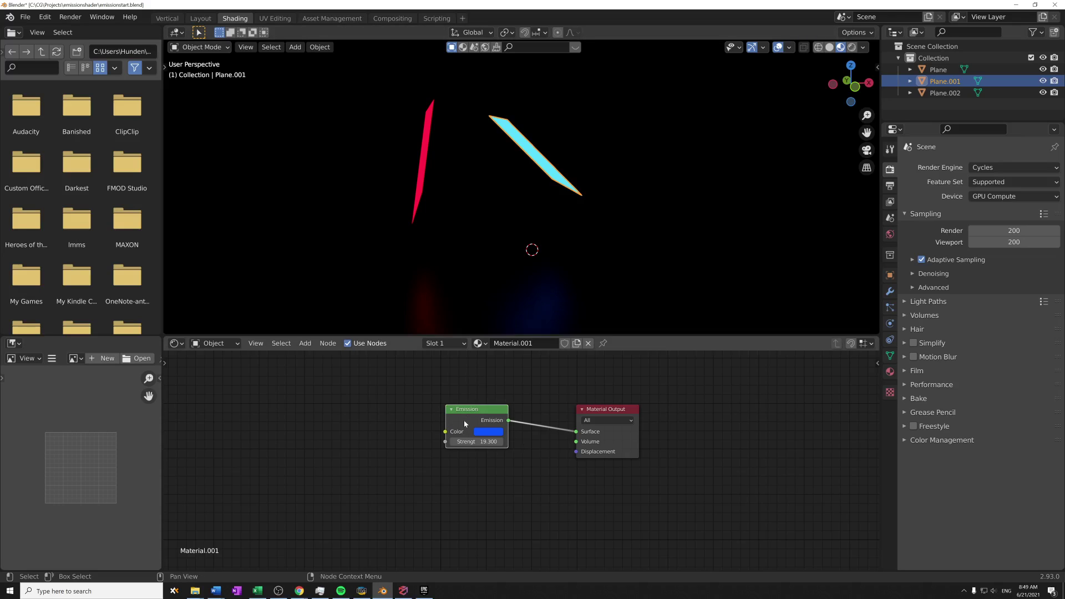
pyautogui.moveTo(494, 420); pyautogui.dragTo(454, 423)
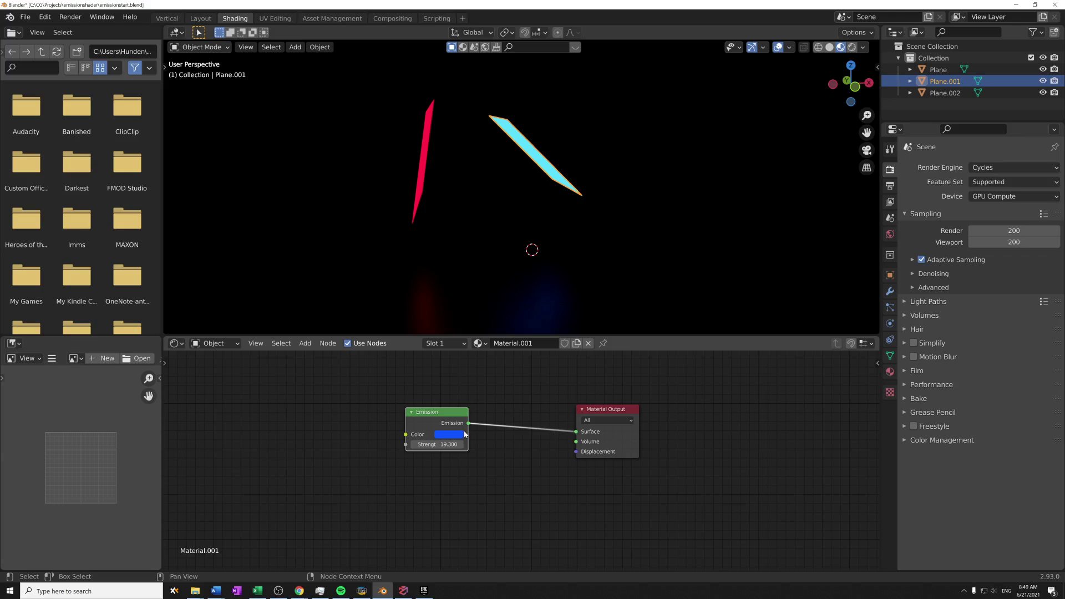
# Step: Replace the Emission node with a Principled BSDF linked to the output's Surface
pyautogui.press('x')
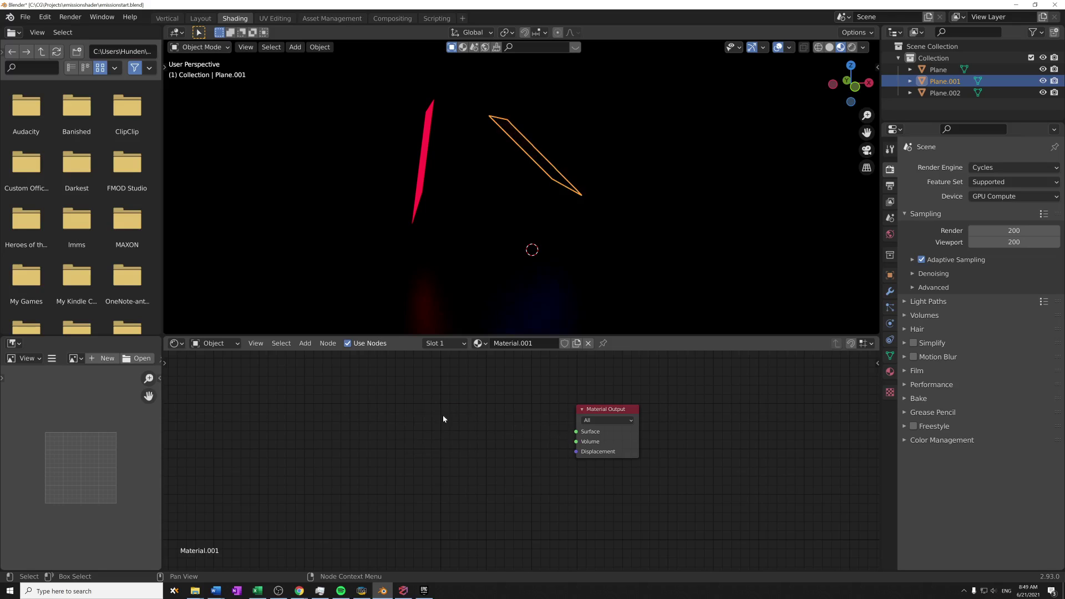
pyautogui.hotkey('shift', 'a')
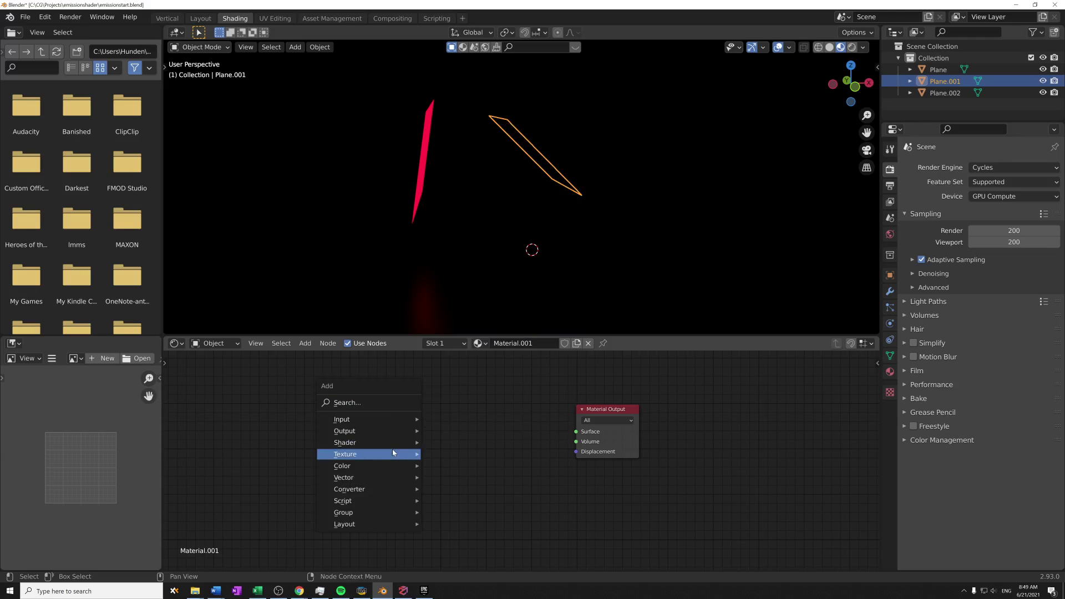
pyautogui.moveTo(382, 444)
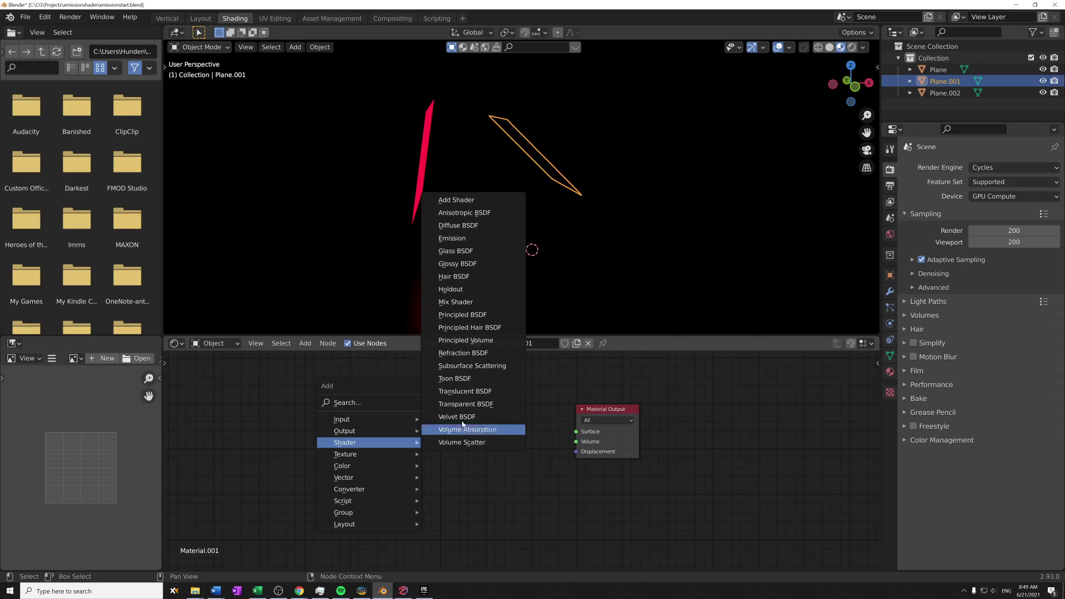
pyautogui.click(491, 318)
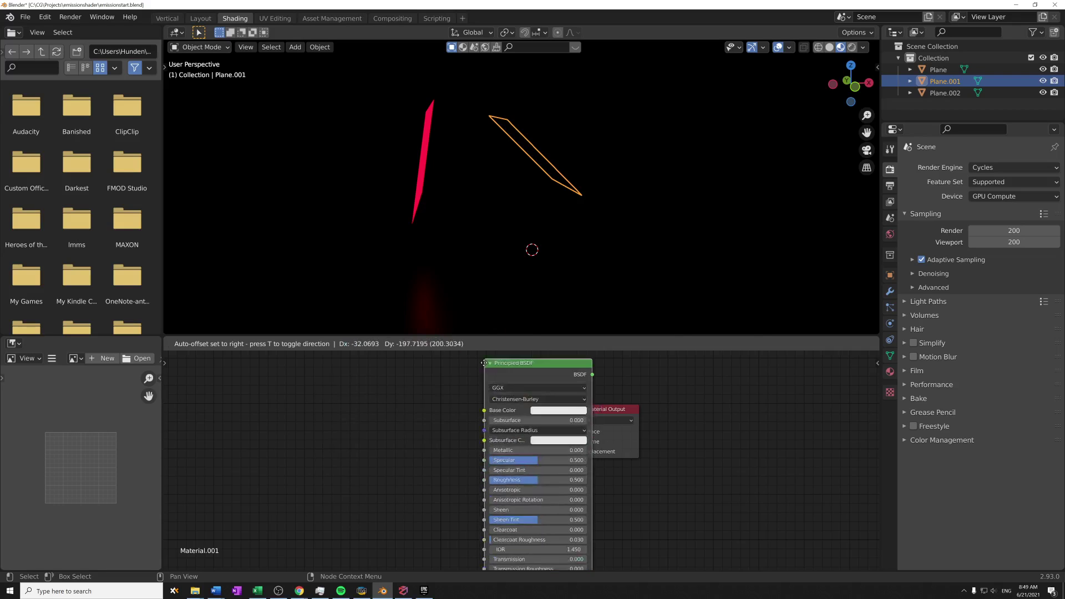
pyautogui.moveTo(536, 392); pyautogui.dragTo(576, 431)
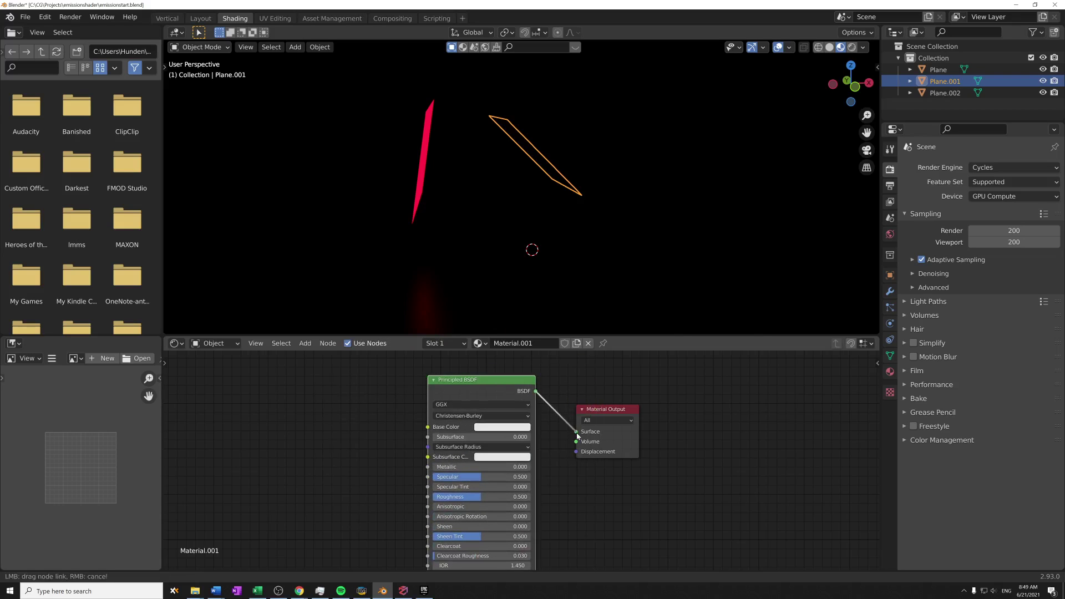
pyautogui.scroll(-2, 561, 467)
pyautogui.moveTo(584, 422); pyautogui.dragTo(604, 360, button='middle')
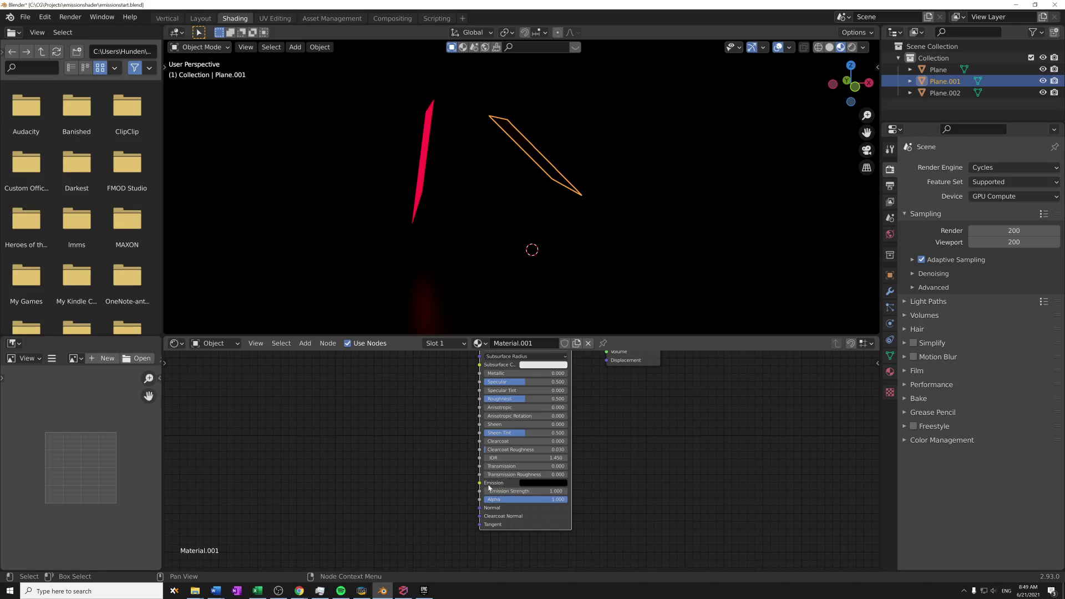
# Step: Set the Principled BSDF's Emission Strength to 2.1 and its emission colour to purple
pyautogui.click(889, 371)
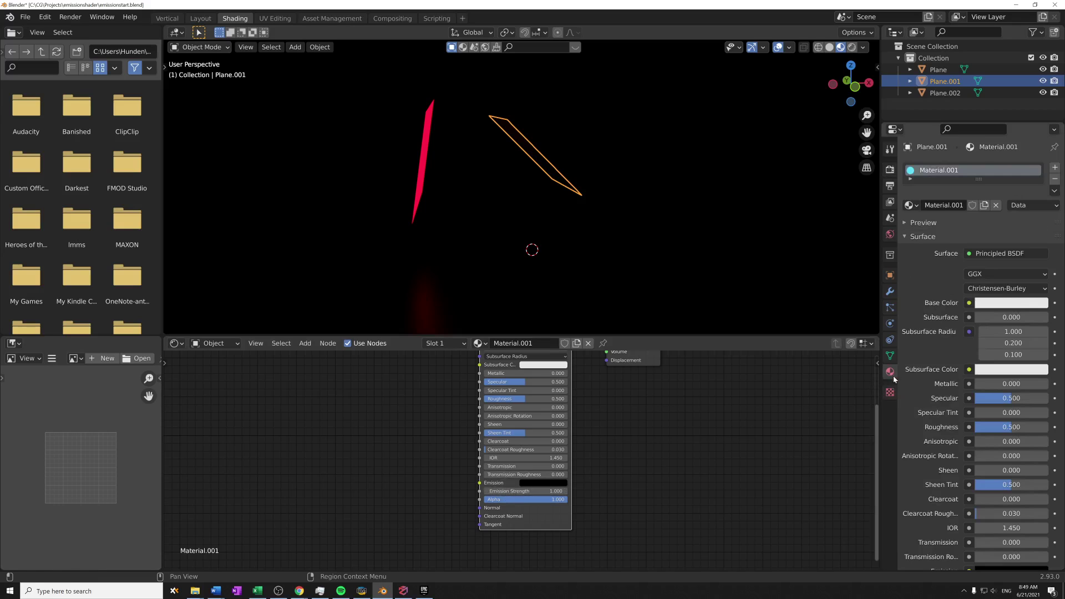
pyautogui.scroll(-2, 938, 429)
pyautogui.doubleClick(998, 518)
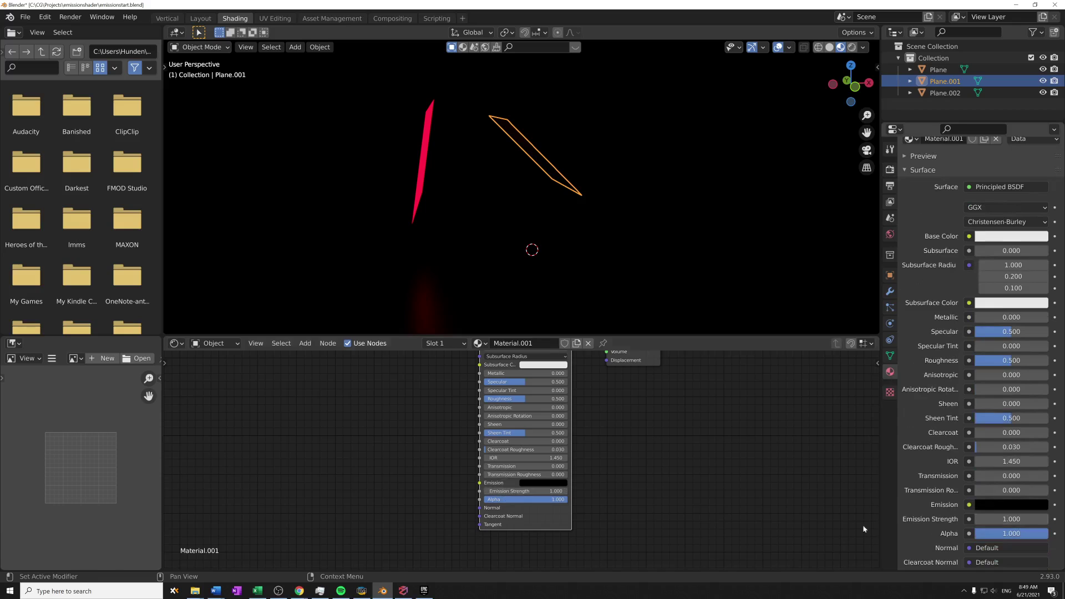
pyautogui.write('2.1')
pyautogui.press('Return')
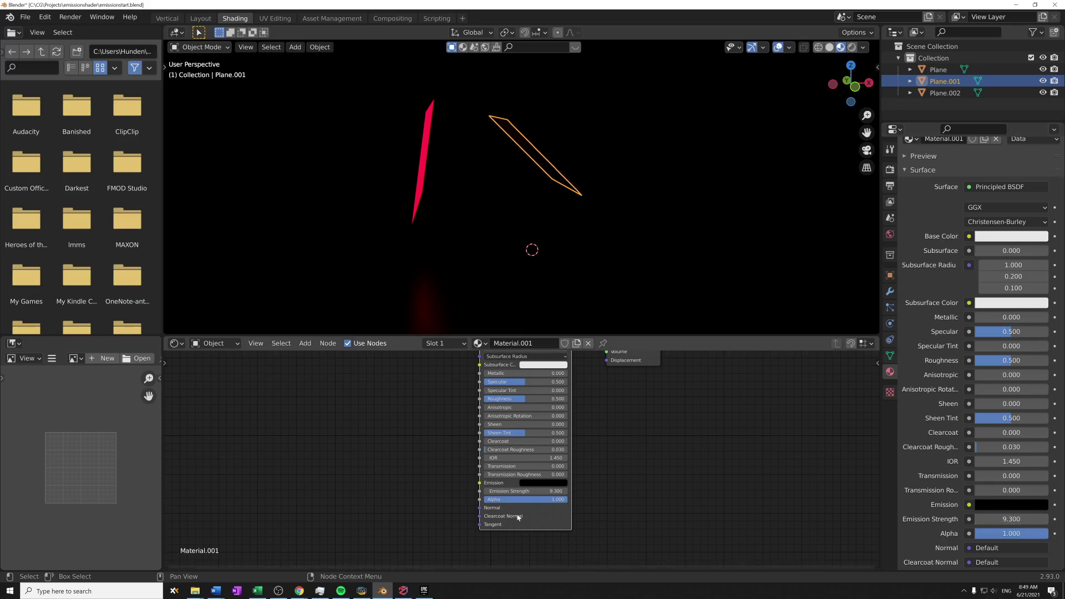
pyautogui.moveTo(502, 490)
pyautogui.mouseDown()
pyautogui.moveTo(477, 490)
pyautogui.moveTo(502, 490)
pyautogui.mouseUp()
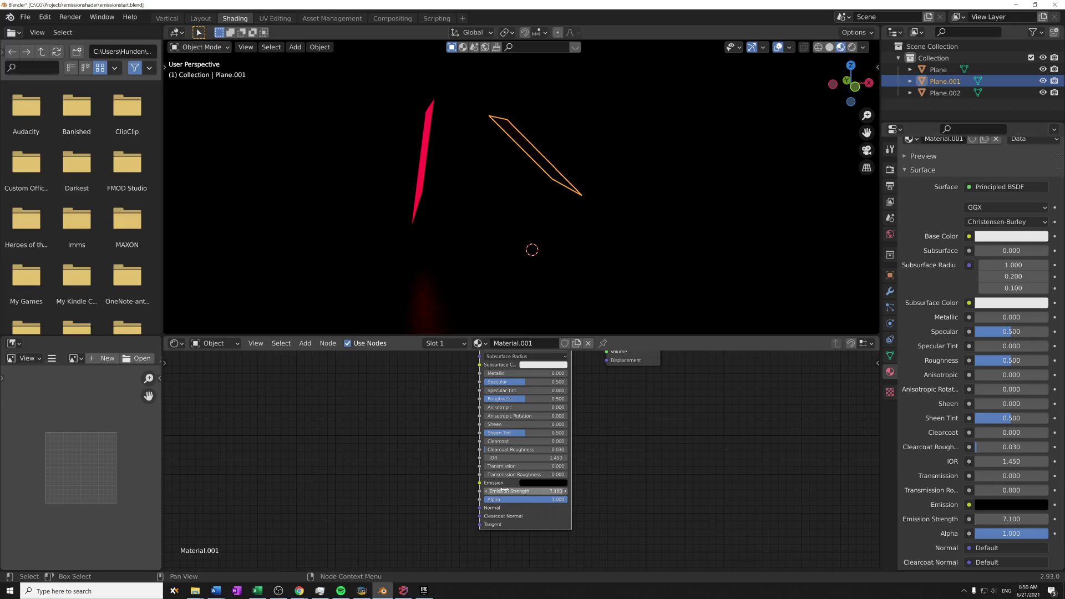
pyautogui.click(547, 483)
pyautogui.moveTo(585, 420); pyautogui.dragTo(586, 373)
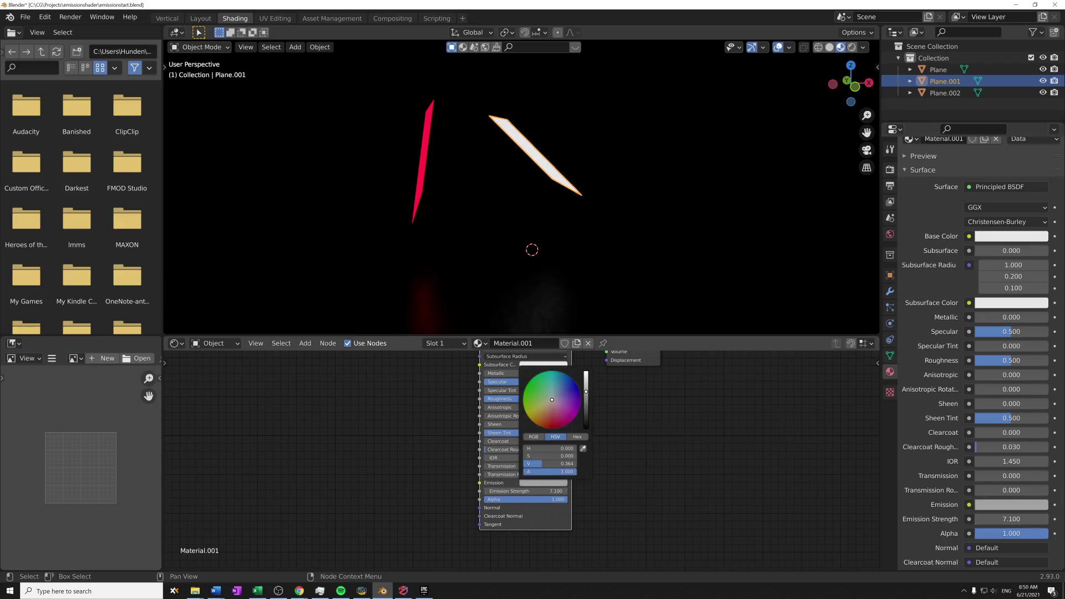
pyautogui.click(571, 394)
# Step: Delete the Principled BSDF node, leaving only Material Output
pyautogui.scroll(-1, 765, 499)
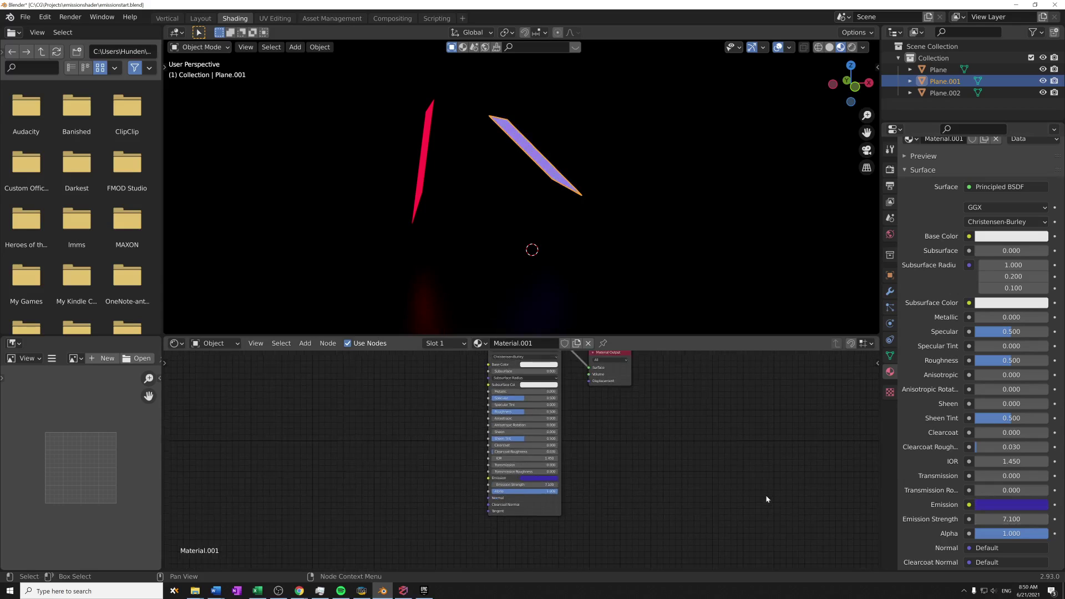
pyautogui.moveTo(766, 499); pyautogui.dragTo(761, 527, button='middle')
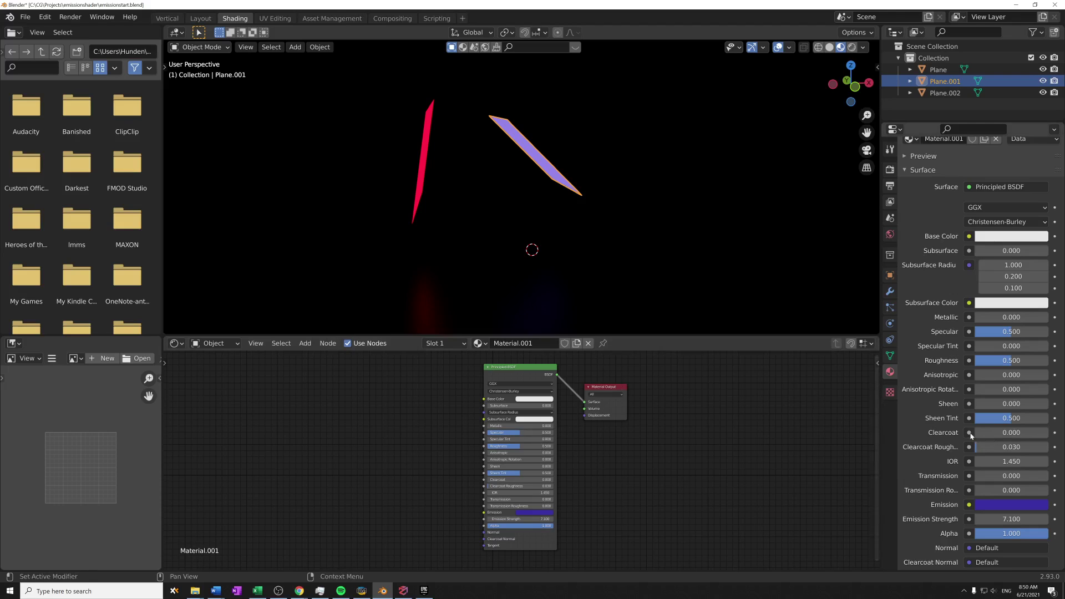
pyautogui.moveTo(720, 414); pyautogui.dragTo(855, 450, button='middle')
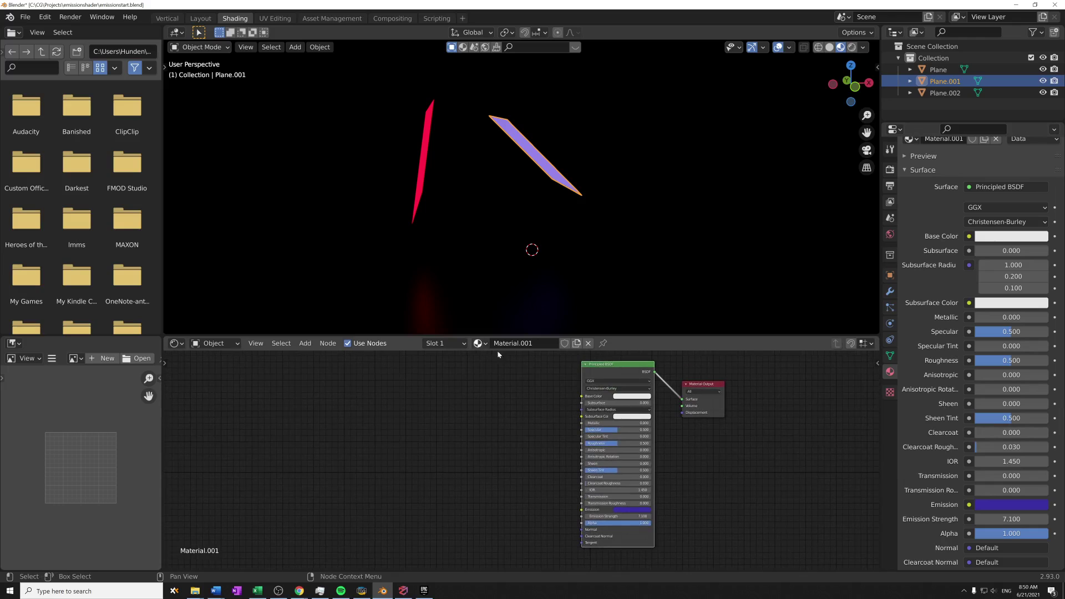
pyautogui.click(630, 511)
pyautogui.press('Delete')
# Step: Delete the cyan plane and select the red plane
pyautogui.hotkey('shift', 'a')
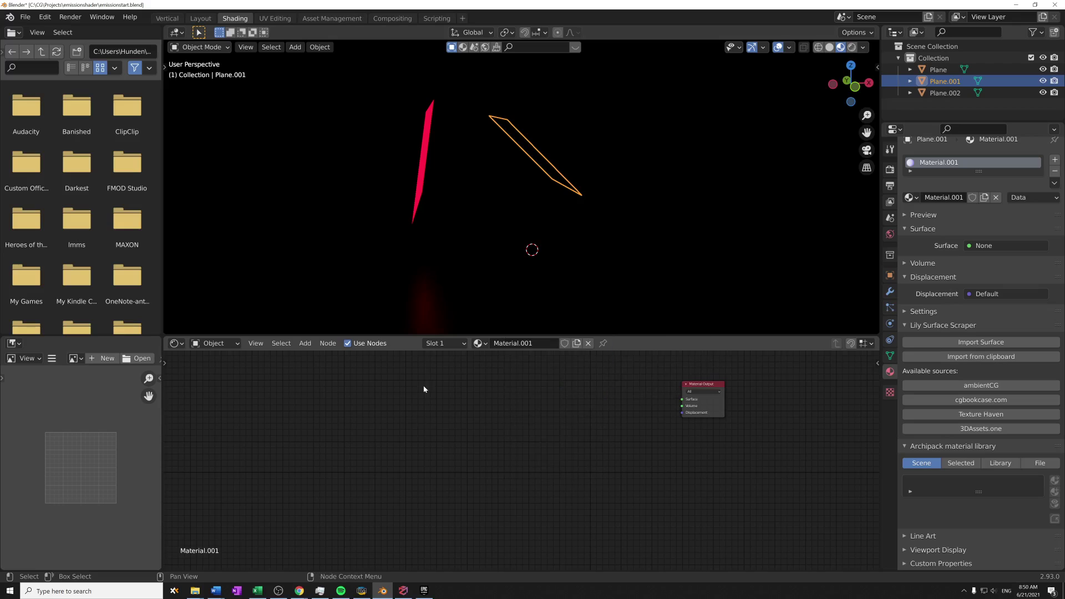
pyautogui.press('x')
pyautogui.click(545, 178)
pyautogui.click(424, 148)
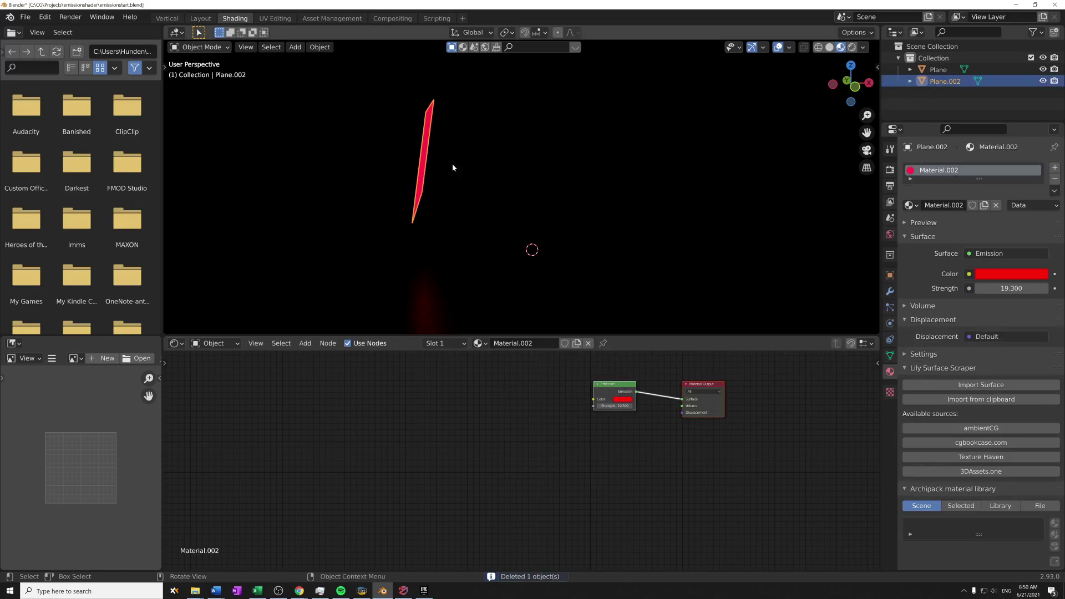
# Step: Tilt the red plane and raise its emission strength to 70.3 in Rendered view
pyautogui.press('r')
pyautogui.click(644, 421)
pyautogui.moveTo(615, 405); pyautogui.dragTo(665, 405)
pyautogui.click(829, 47)
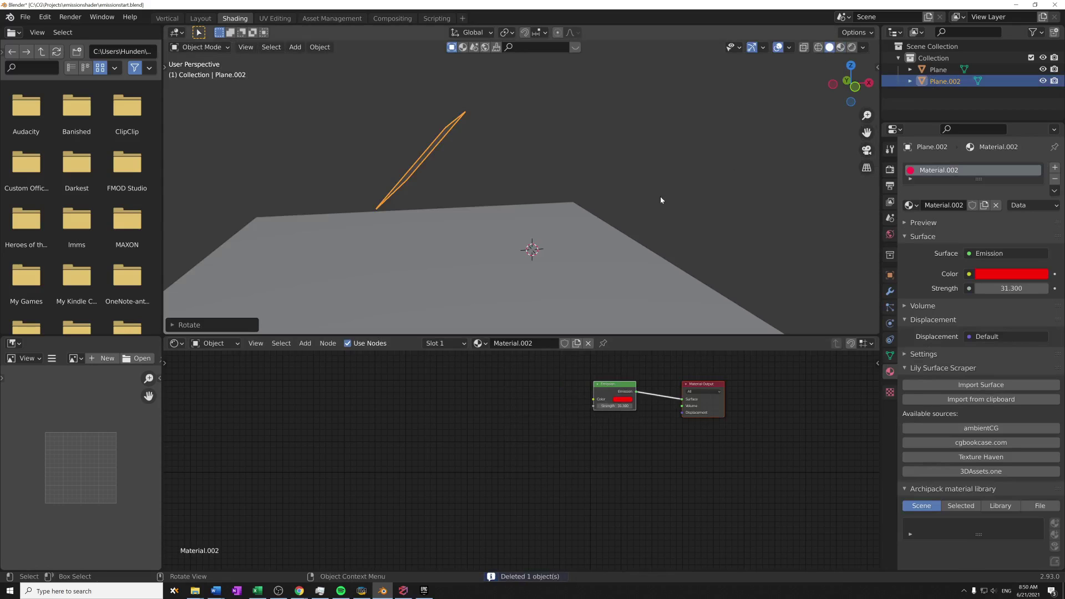
pyautogui.press('r')
pyautogui.click(549, 258)
pyautogui.moveTo(614, 405); pyautogui.dragTo(654, 406)
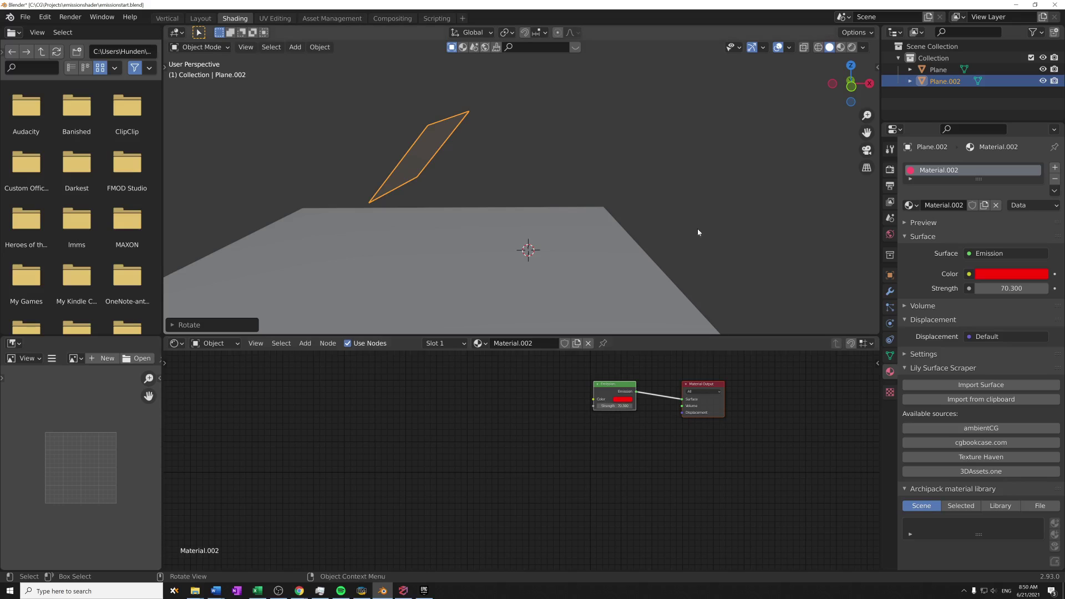
pyautogui.click(851, 47)
# Step: Re-tilt the plane and lower its emission strength to 3
pyautogui.keyDown('shift'); pyautogui.moveTo(563, 202); pyautogui.dragTo(601, 181, button='middle'); pyautogui.keyUp('shift')
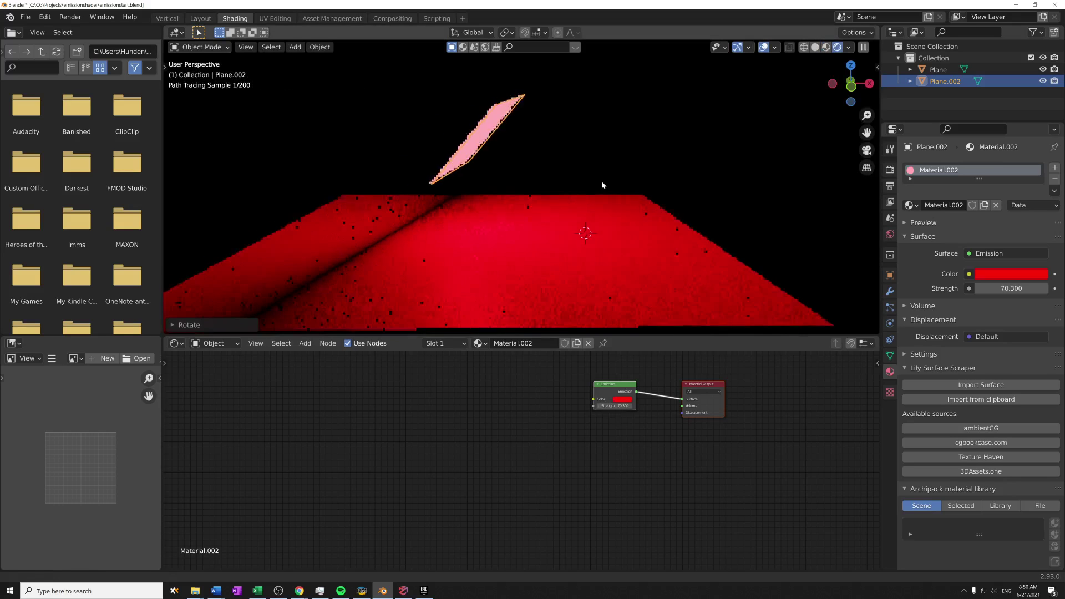
pyautogui.press('r')
pyautogui.click(584, 241)
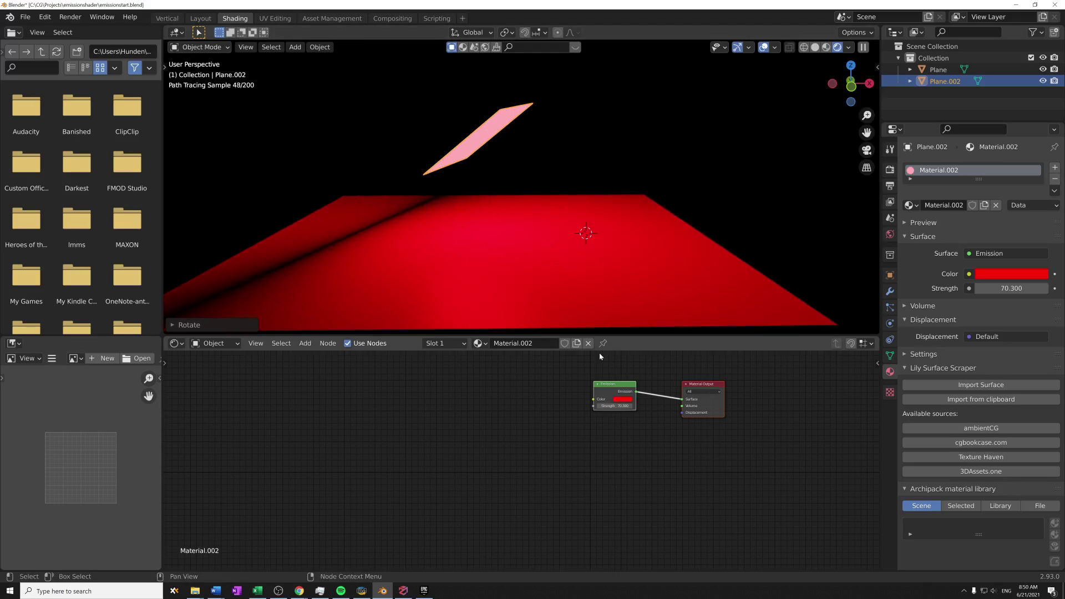
pyautogui.moveTo(613, 391); pyautogui.dragTo(513, 411)
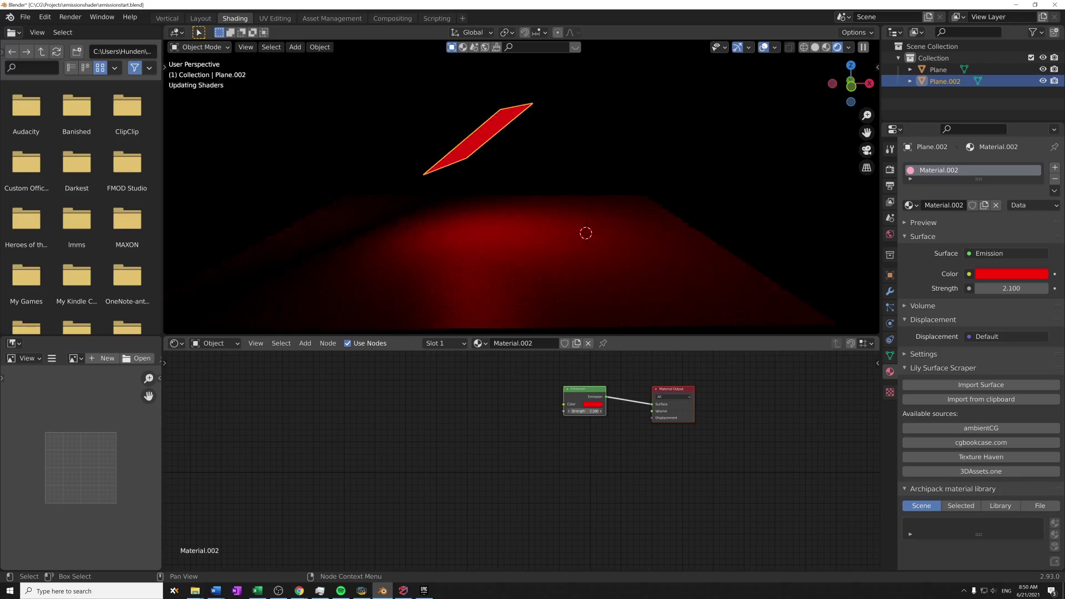
pyautogui.click(555, 386)
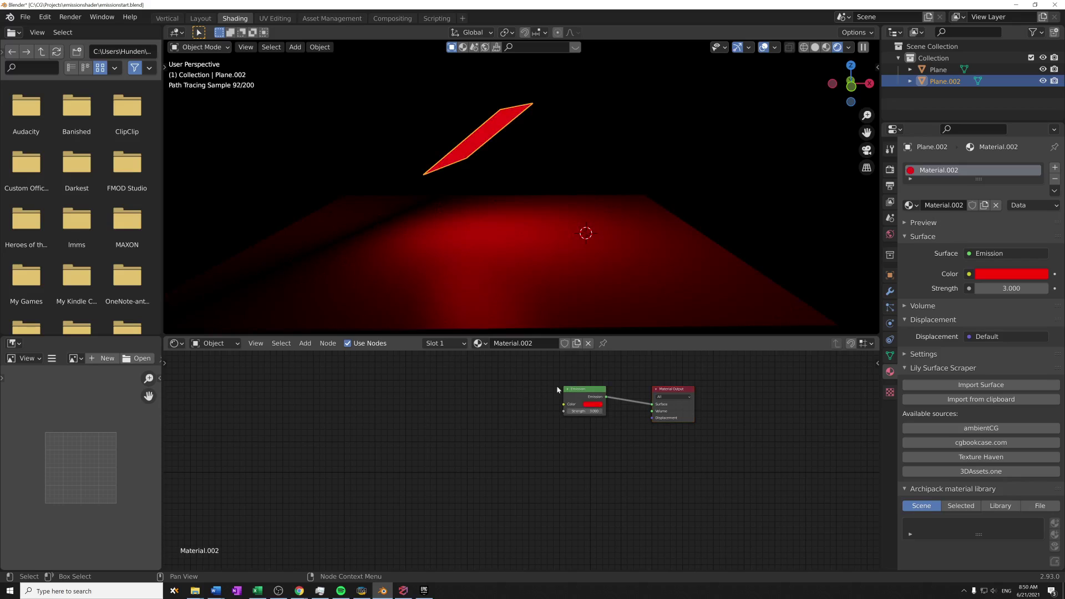
pyautogui.moveTo(577, 401); pyautogui.dragTo(565, 409)
# Step: Add a Noise Texture node and link its Color to the Emission node's Color input
pyautogui.hotkey('shift', 'a')
pyautogui.moveTo(473, 382)
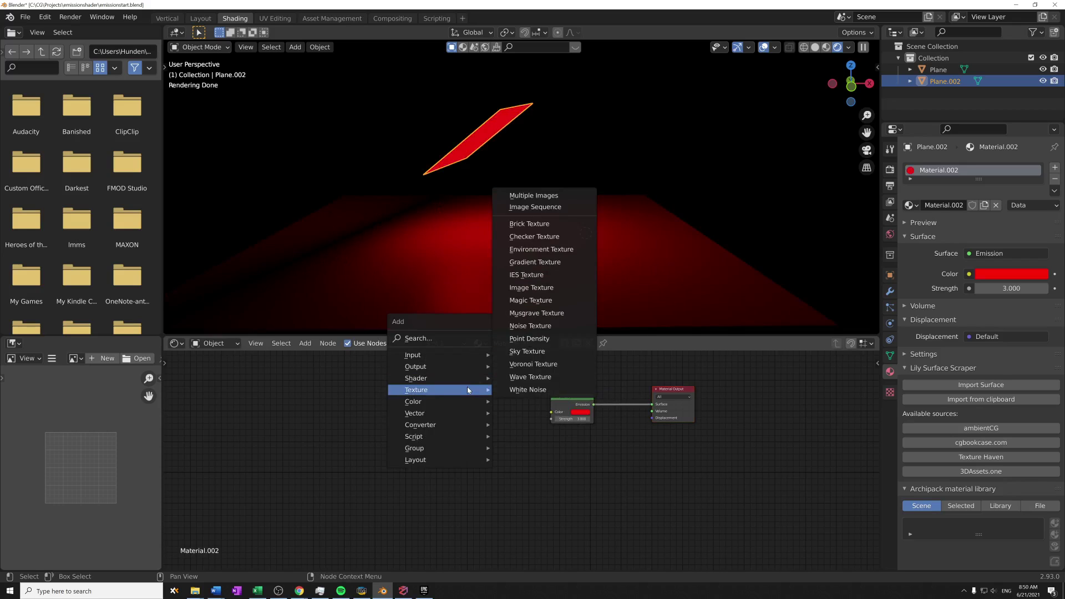
pyautogui.click(530, 326)
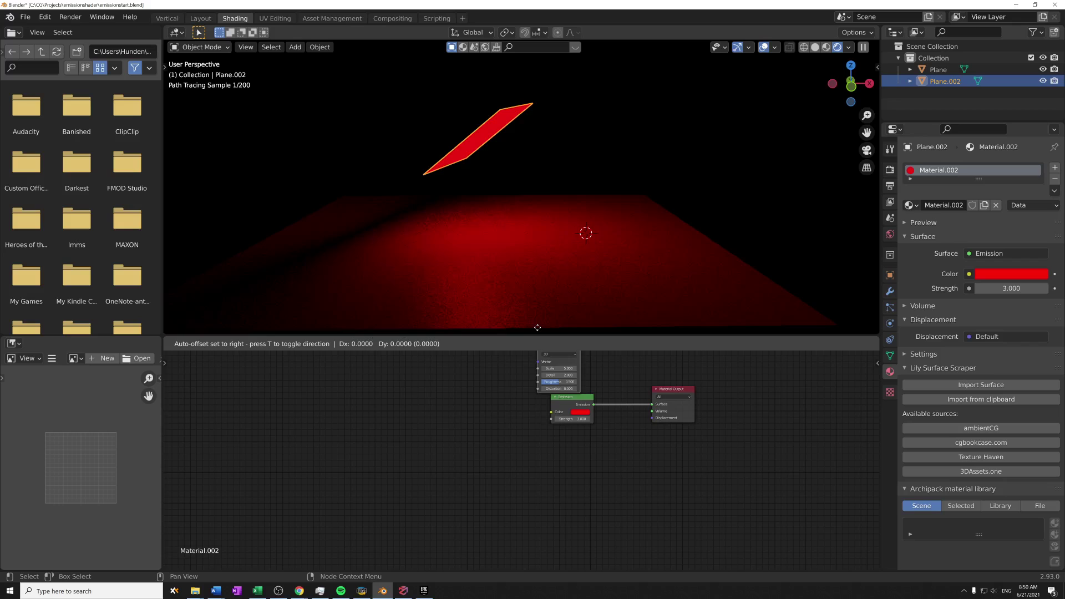
pyautogui.click(446, 412)
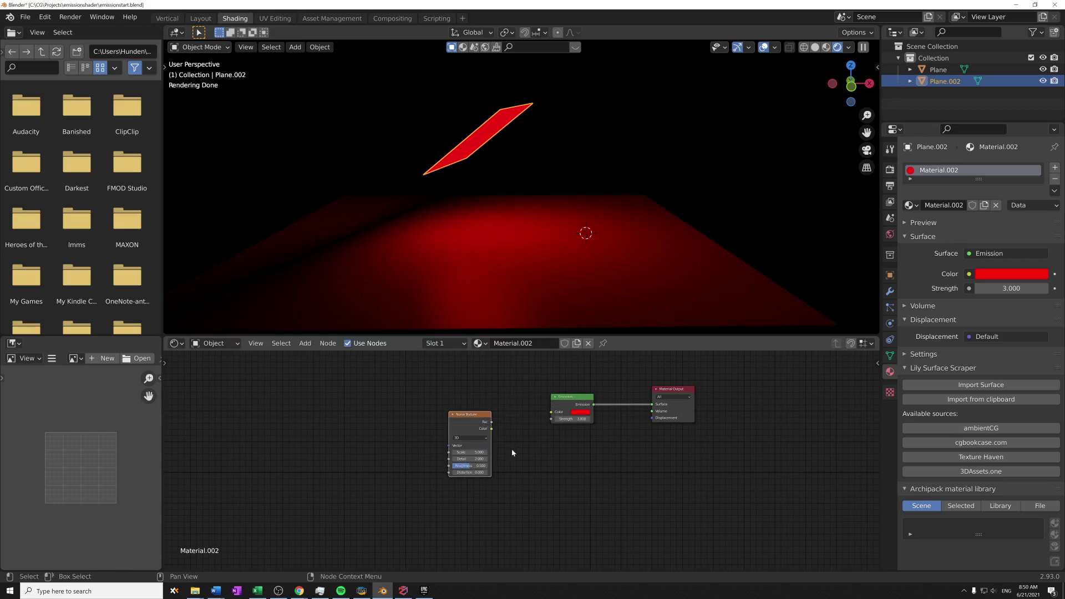
pyautogui.moveTo(561, 415); pyautogui.dragTo(565, 422)
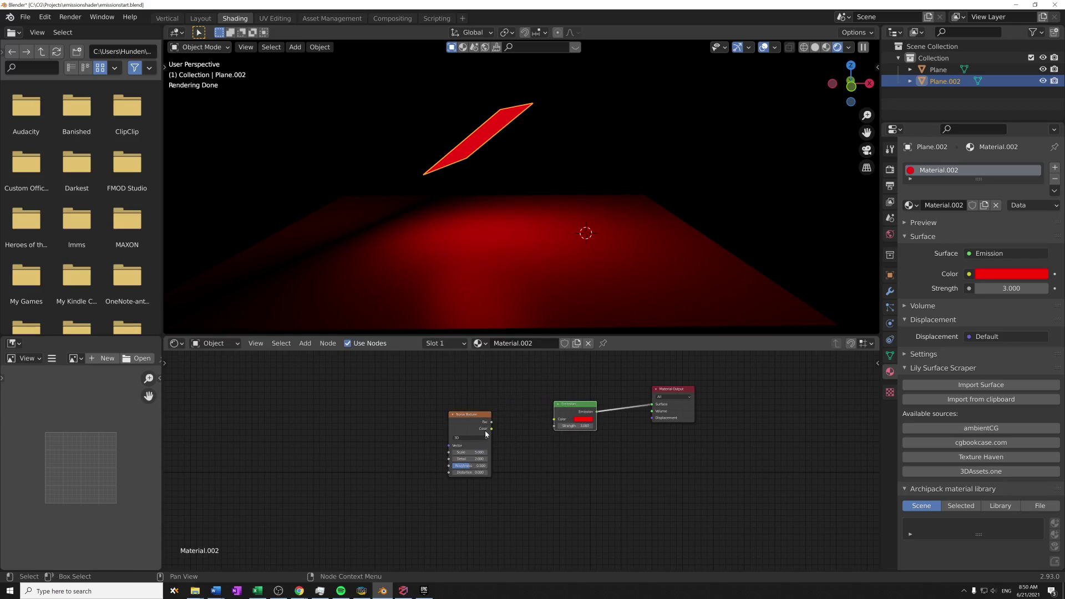
pyautogui.moveTo(492, 429); pyautogui.dragTo(554, 419)
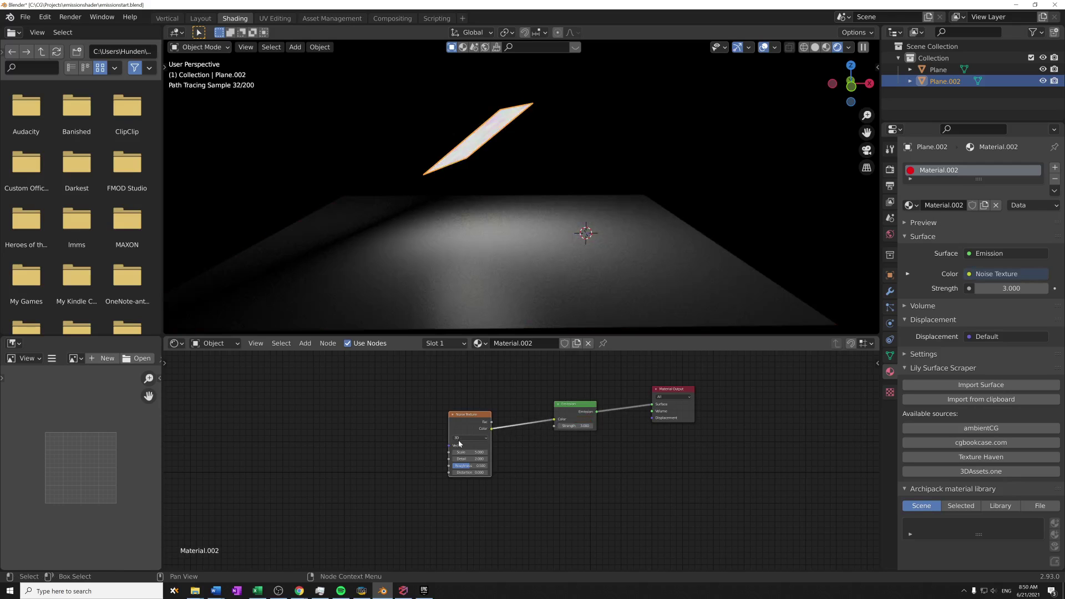
# Step: Rearrange the Noise and Emission nodes, set Noise scale to 5.3 and Emission Strength to 2.3
pyautogui.moveTo(461, 417); pyautogui.dragTo(454, 409)
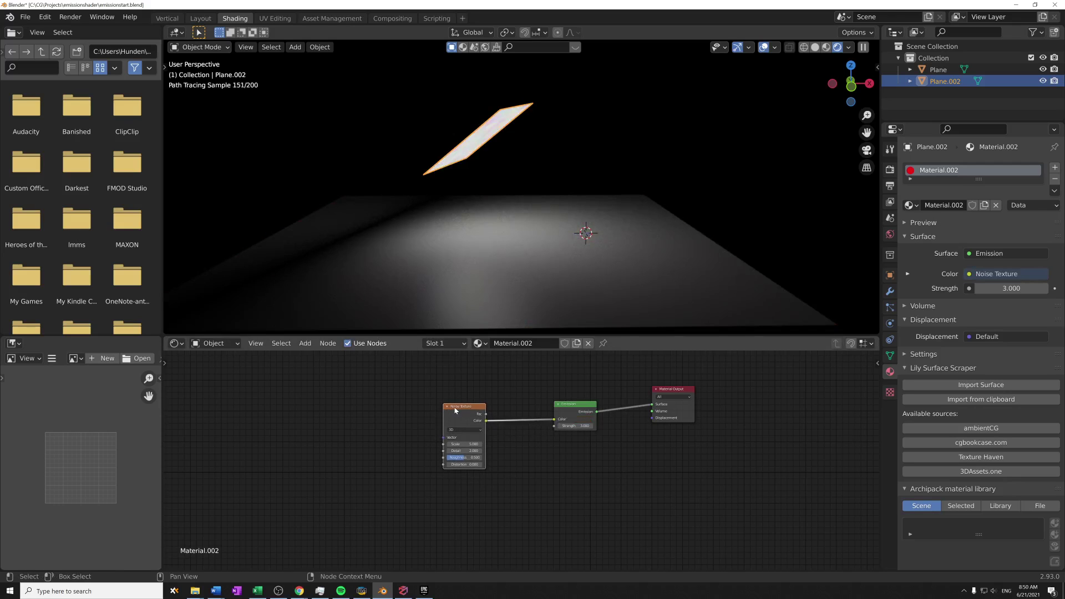
pyautogui.moveTo(559, 414); pyautogui.dragTo(557, 425)
pyautogui.moveTo(463, 443); pyautogui.dragTo(498, 450)
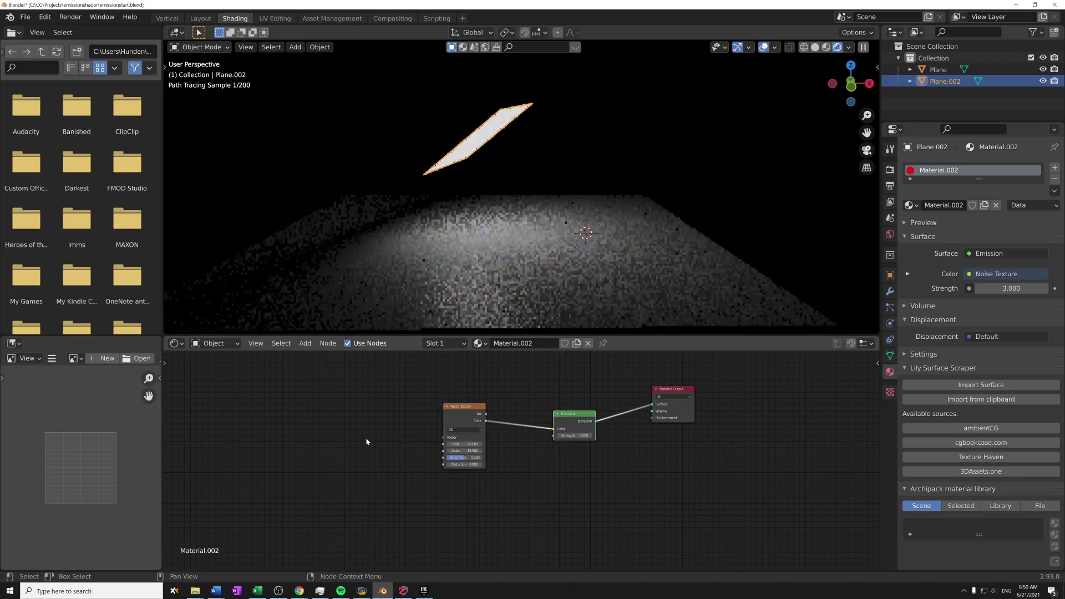
pyautogui.moveTo(574, 436); pyautogui.dragTo(538, 437)
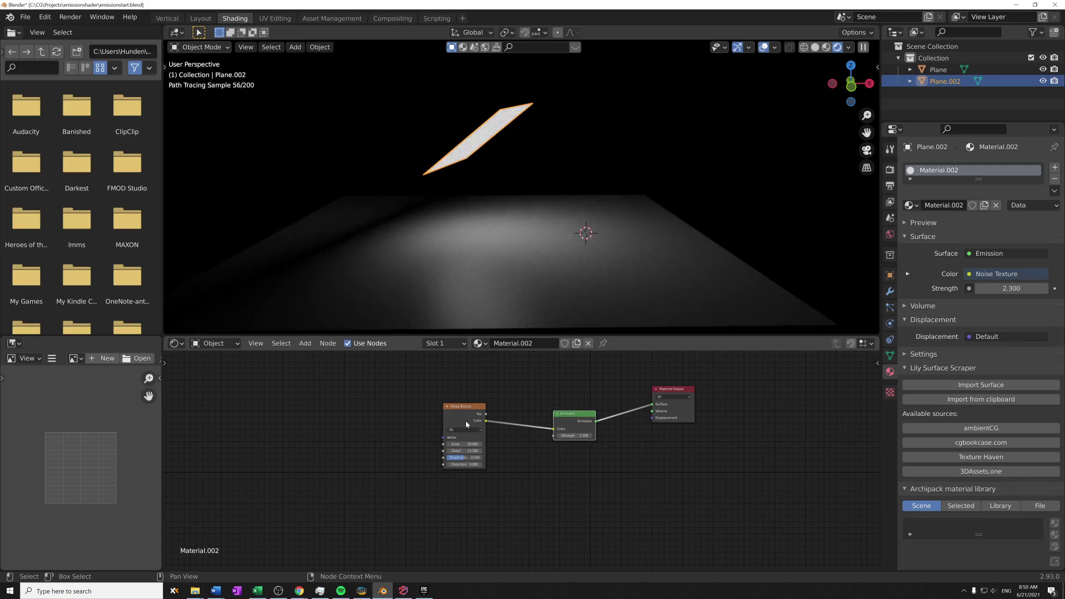
# Step: Raise the Noise Texture scale to 12.5, then to about 8, and reposition the nodes
pyautogui.moveTo(571, 202); pyautogui.dragTo(405, 139, button='middle')
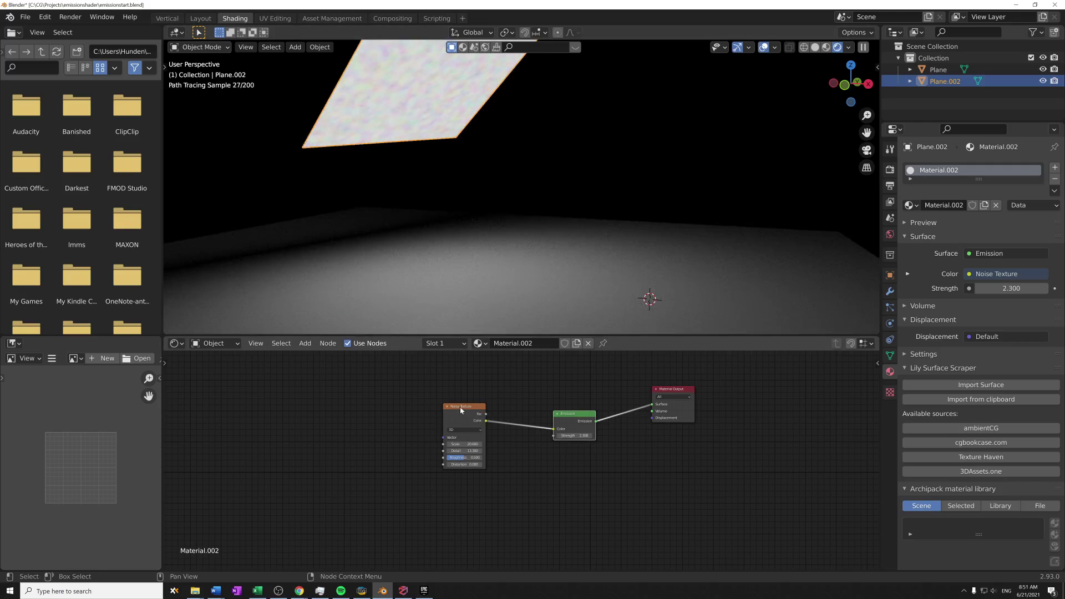
pyautogui.moveTo(469, 443)
pyautogui.mouseDown()
pyautogui.moveTo(484, 443)
pyautogui.moveTo(469, 443)
pyautogui.mouseUp()
pyautogui.moveTo(468, 235); pyautogui.dragTo(465, 154, button='middle')
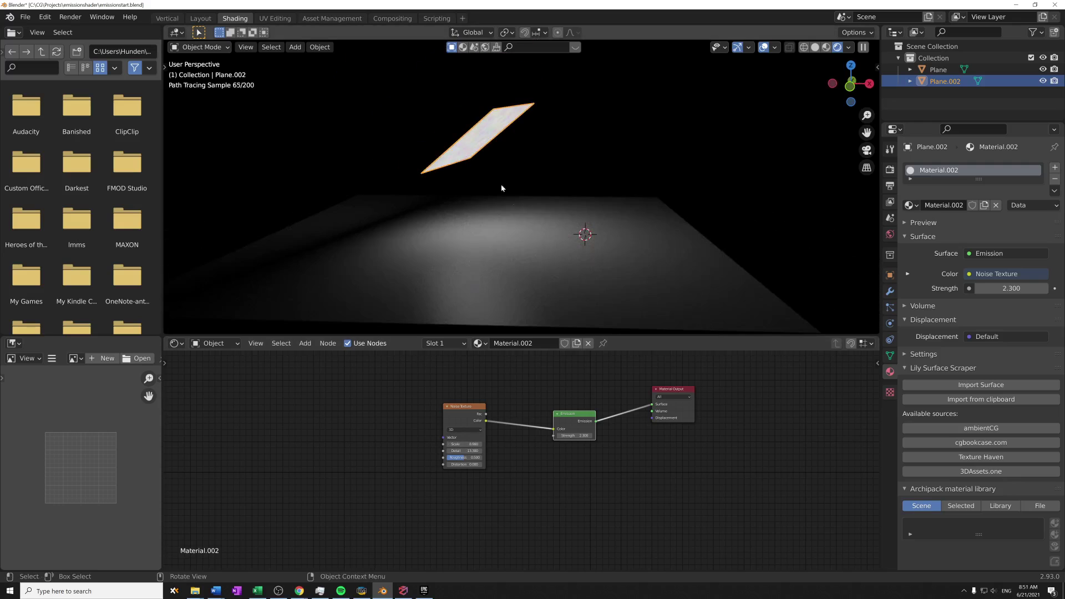
pyautogui.moveTo(550, 243); pyautogui.dragTo(489, 198, button='middle')
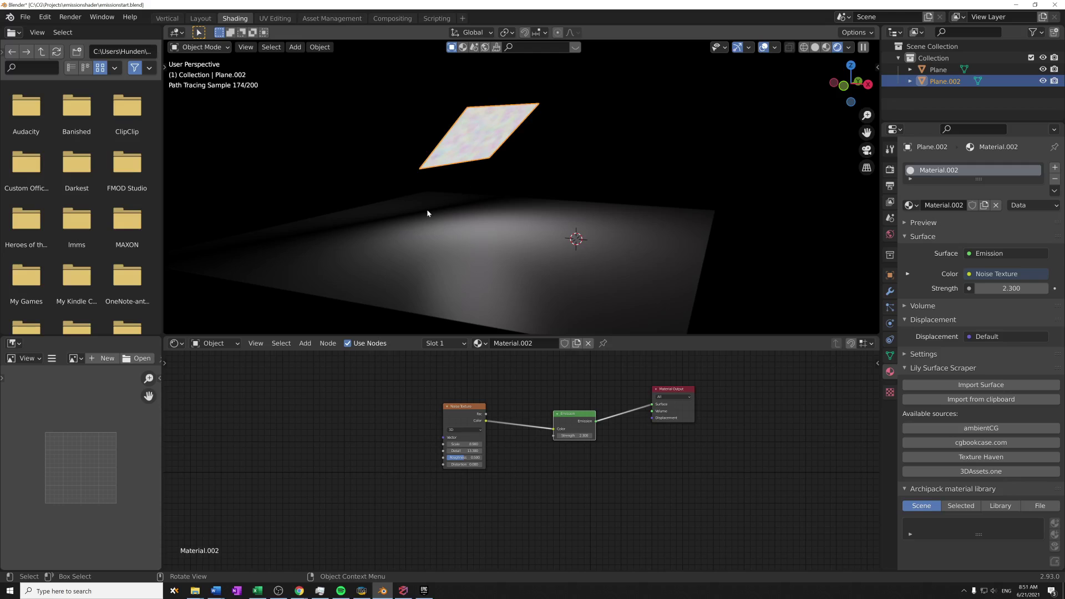
pyautogui.moveTo(428, 210); pyautogui.dragTo(521, 247, button='middle')
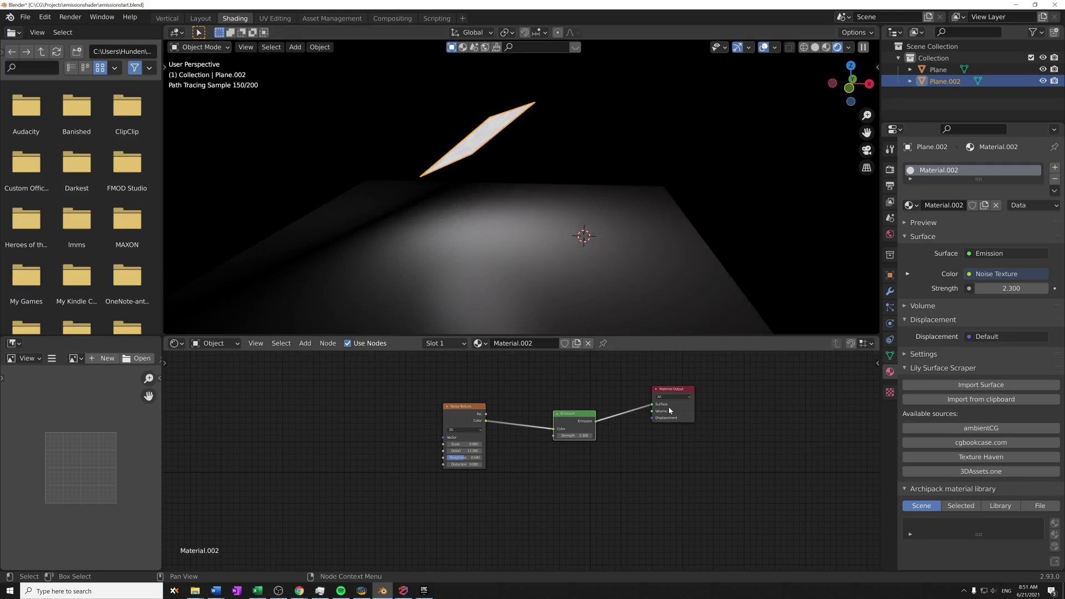
pyautogui.moveTo(568, 434); pyautogui.dragTo(559, 414)
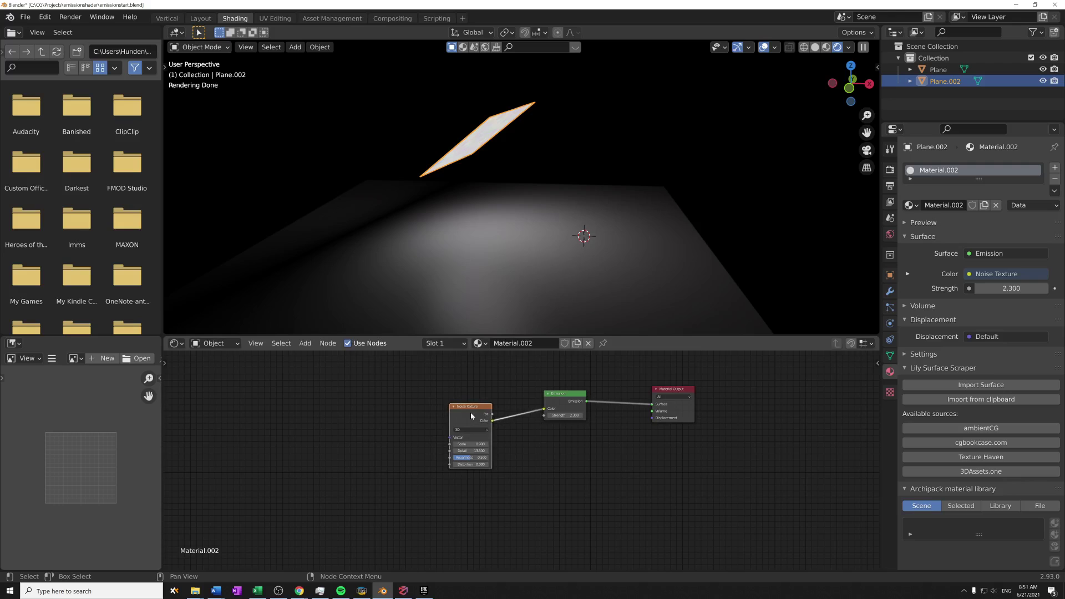
pyautogui.moveTo(470, 412); pyautogui.dragTo(653, 406)
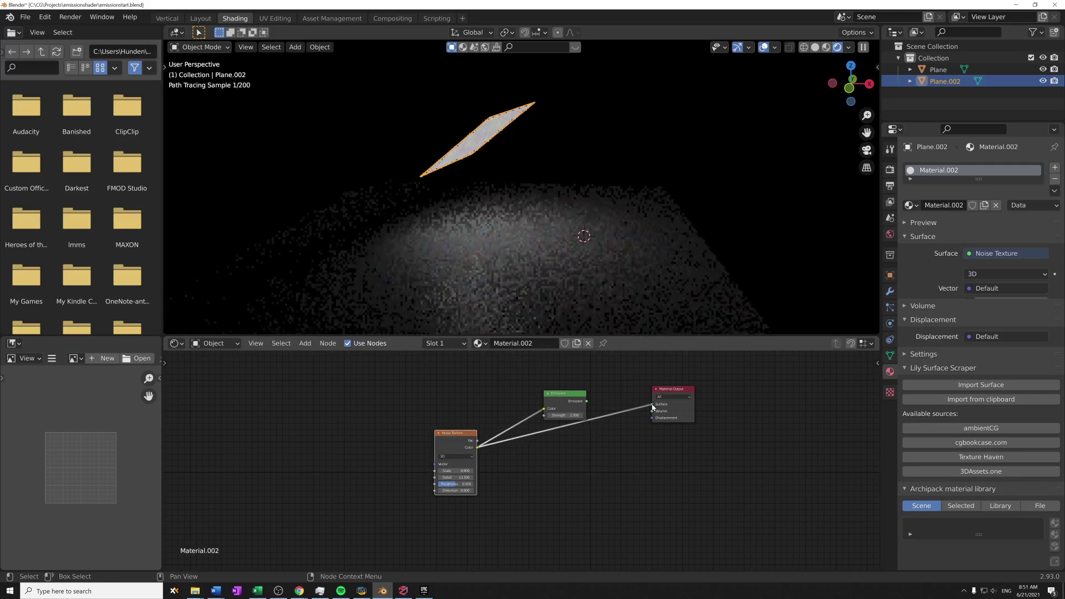
# Step: Move the Emission and Noise Texture nodes and set Emission Strength to 1.000
pyautogui.moveTo(552, 404); pyautogui.dragTo(547, 379)
pyautogui.moveTo(480, 249); pyautogui.dragTo(471, 288, button='middle')
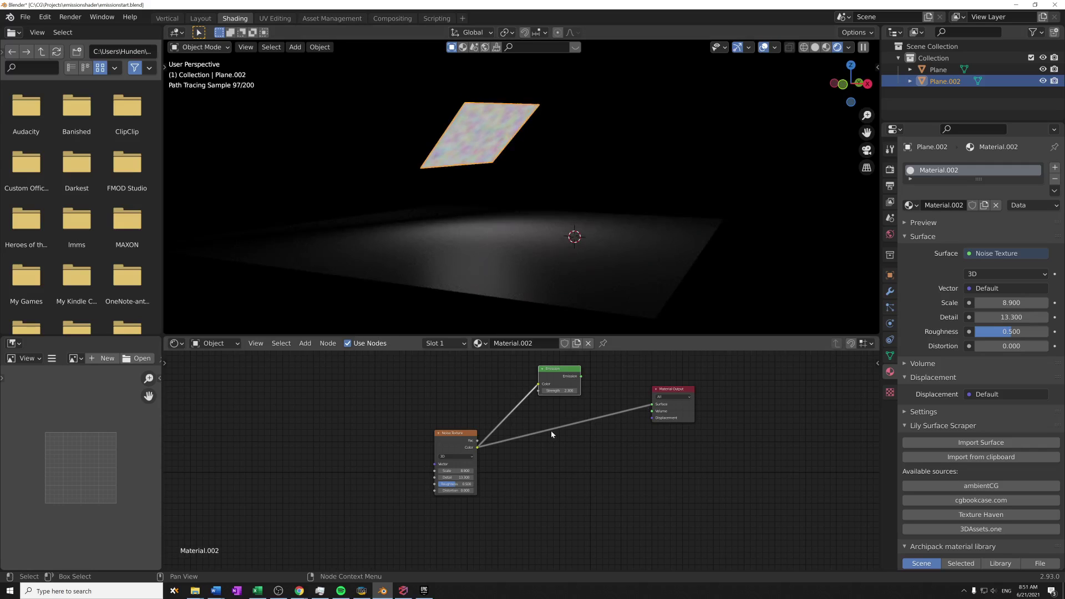
pyautogui.moveTo(449, 441); pyautogui.dragTo(448, 433)
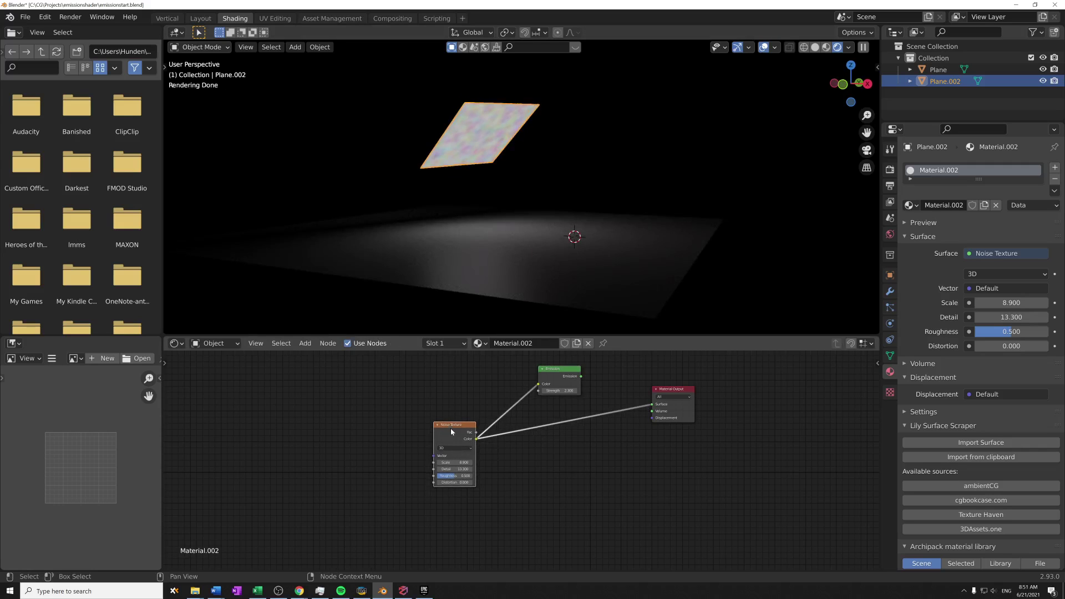
pyautogui.click(546, 391)
pyautogui.press('Return')
# Step: Preview the Noise Texture on the surface, then relink Emission to the Material Output Surface
pyautogui.moveTo(581, 378); pyautogui.dragTo(653, 405)
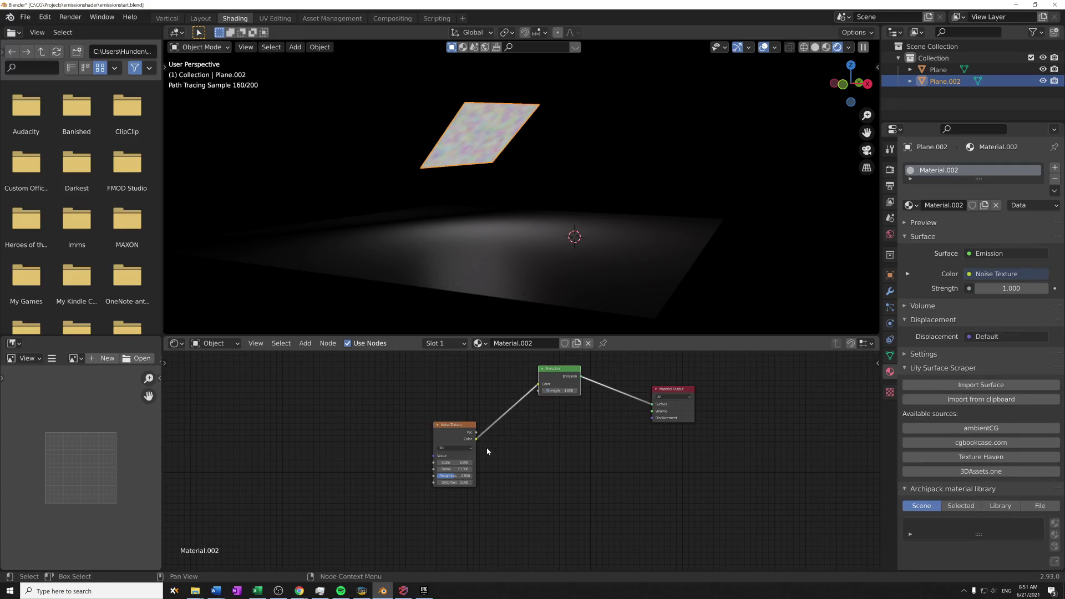
pyautogui.moveTo(476, 439); pyautogui.dragTo(653, 404)
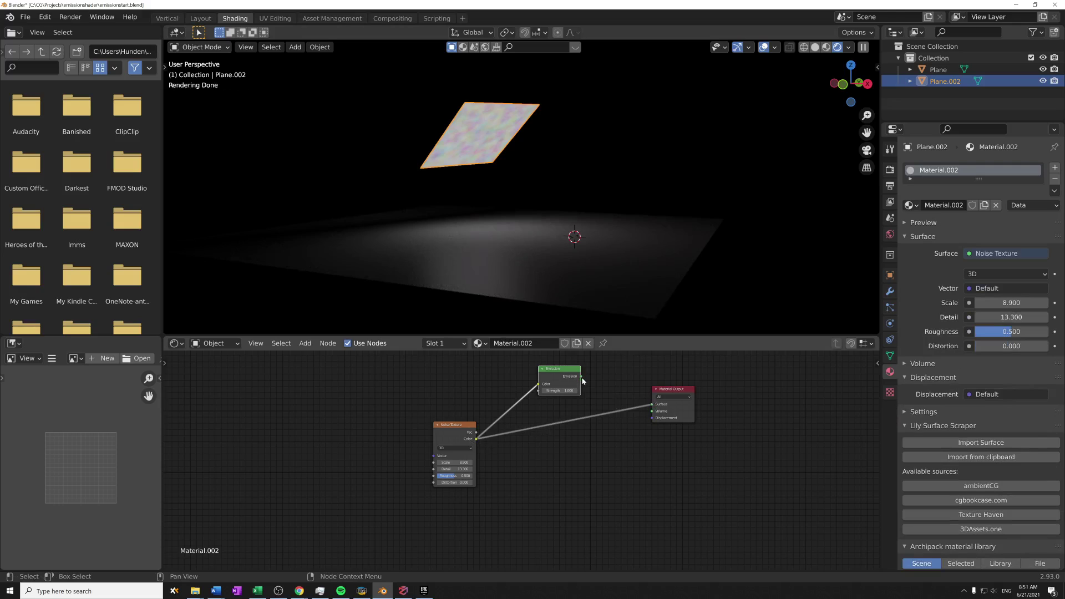
pyautogui.moveTo(581, 378); pyautogui.dragTo(651, 404)
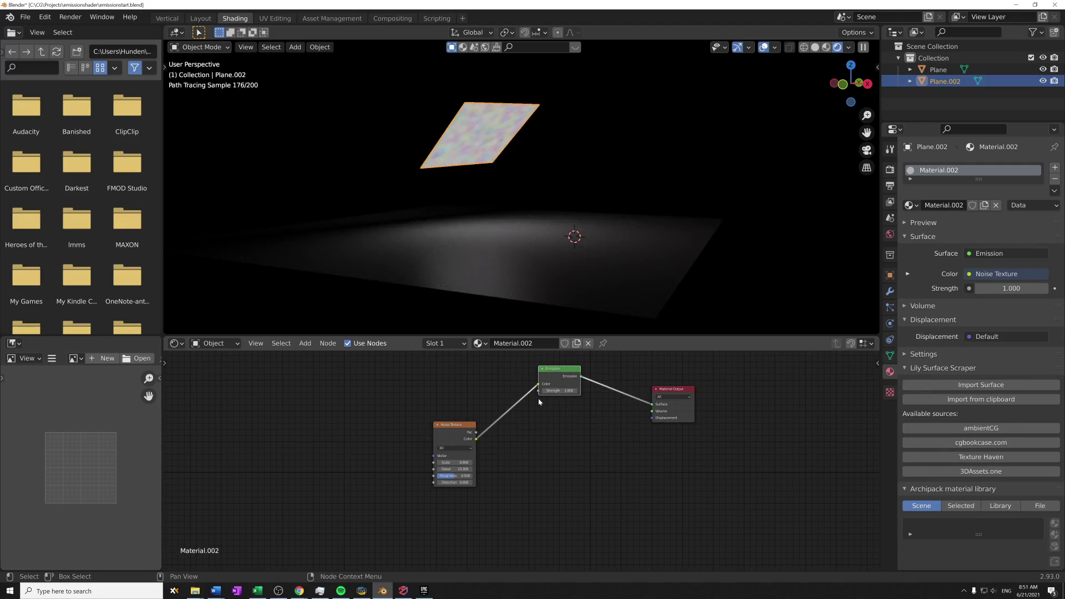
pyautogui.moveTo(543, 265)
pyautogui.mouseDown(button='middle')
pyautogui.moveTo(532, 276)
pyautogui.moveTo(543, 289)
pyautogui.mouseUp(button='middle')
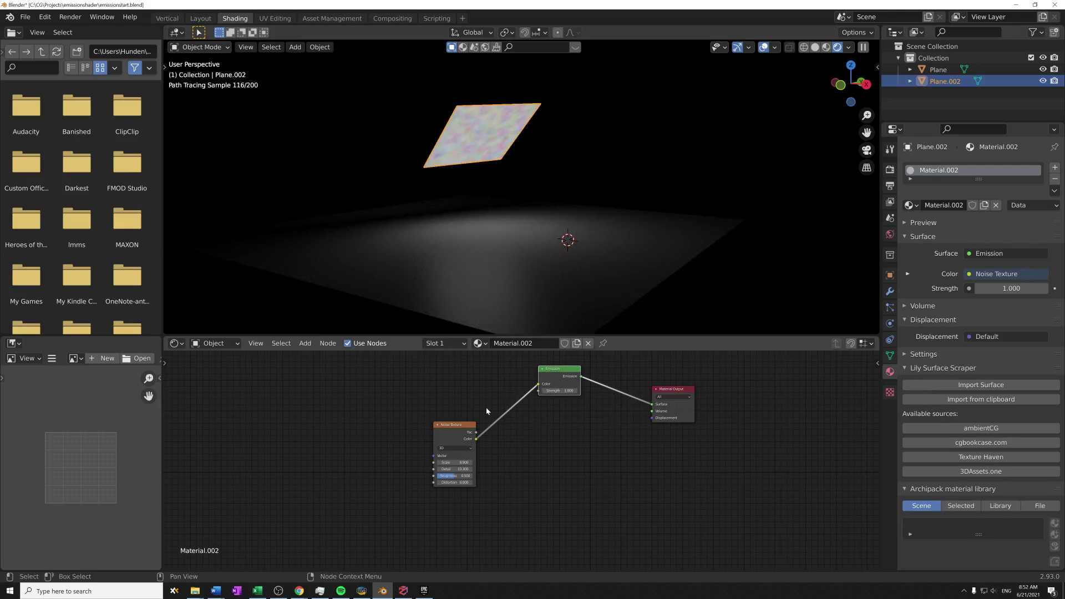
pyautogui.moveTo(460, 438); pyautogui.dragTo(489, 399)
# Step: Delete the Noise Texture node and move the red Emission node nearer the Material Output
pyautogui.click(560, 386)
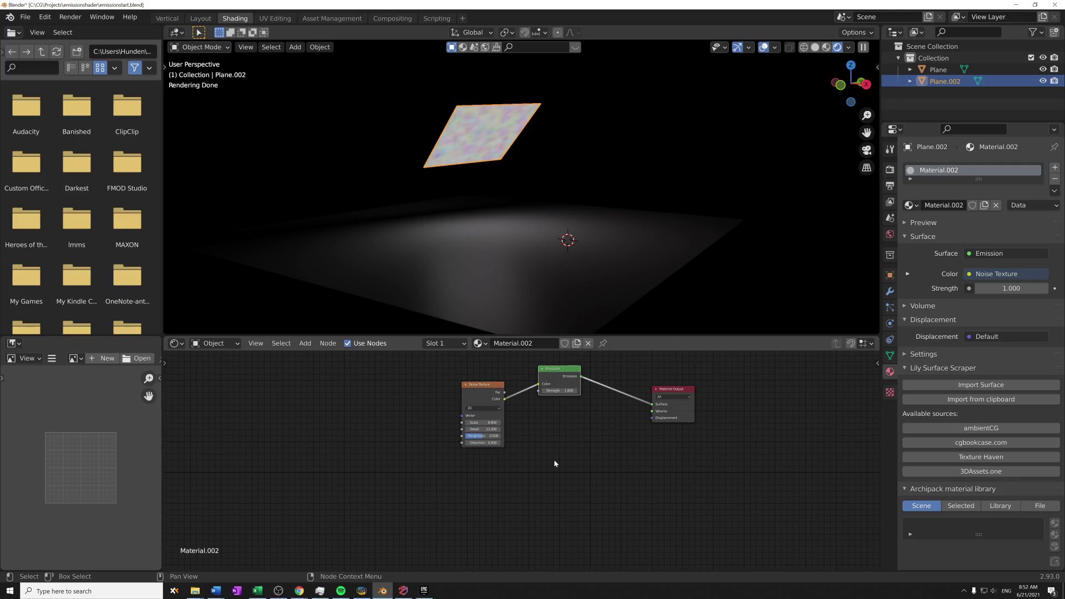
pyautogui.moveTo(477, 388); pyautogui.dragTo(466, 393)
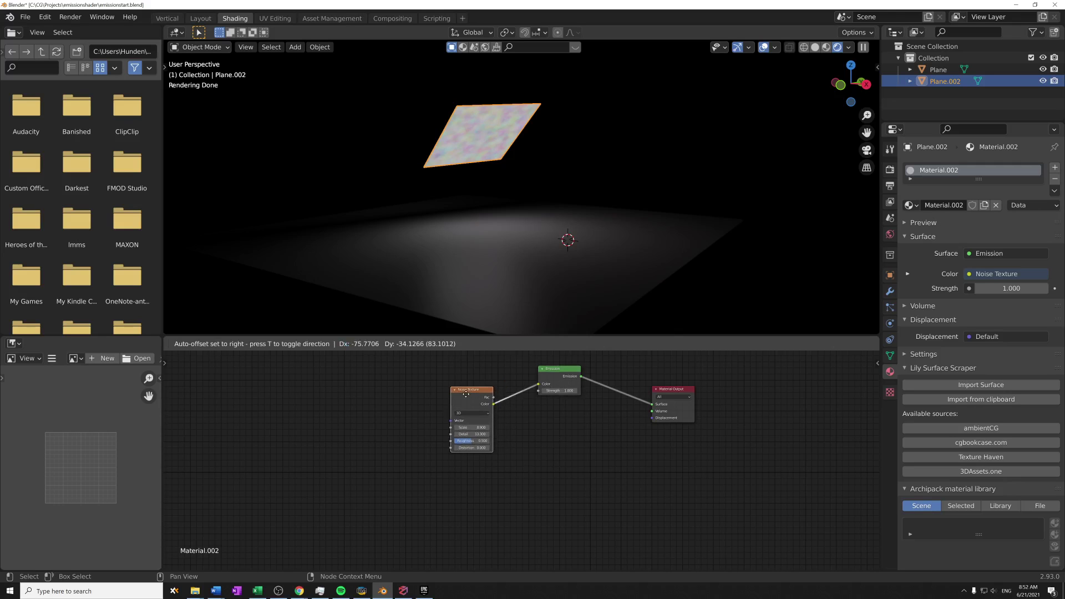
pyautogui.click(540, 443)
pyautogui.moveTo(460, 311); pyautogui.dragTo(456, 226, button='middle')
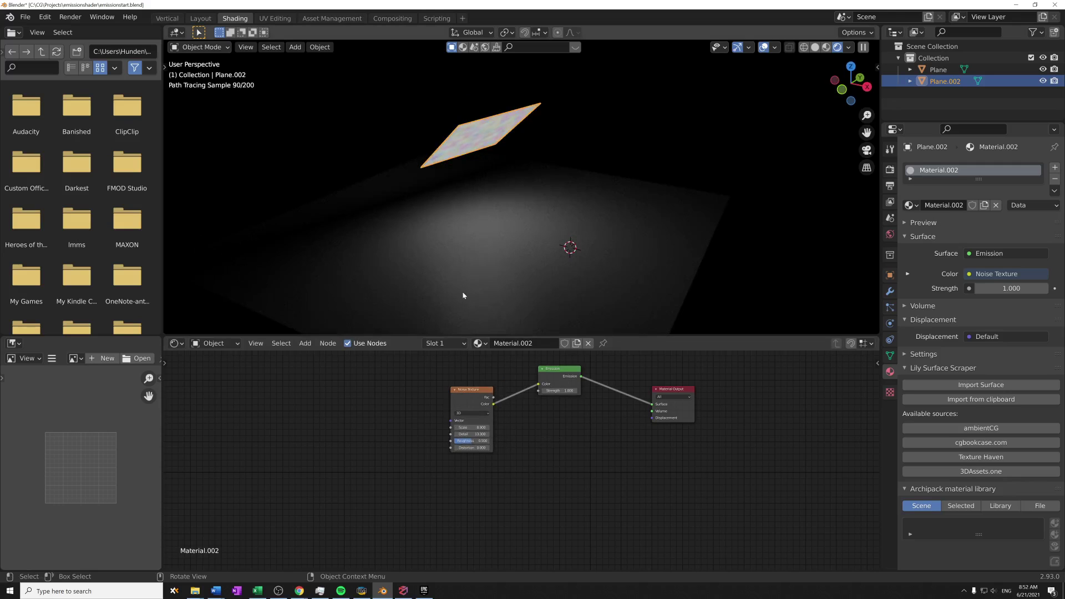
pyautogui.moveTo(463, 295); pyautogui.dragTo(483, 269, button='middle')
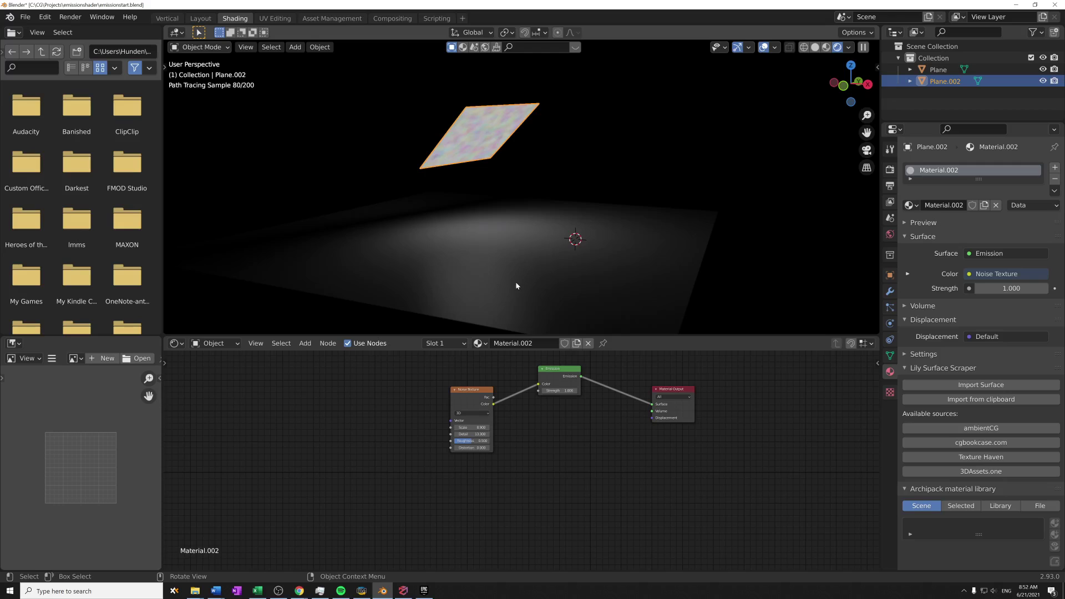
pyautogui.click(465, 413)
pyautogui.press('x')
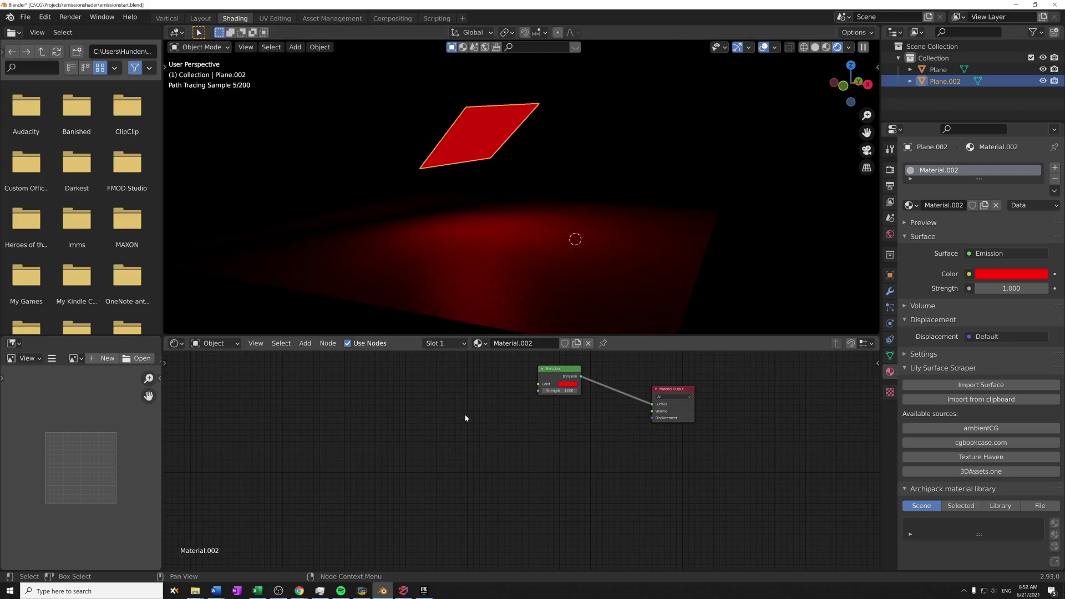
pyautogui.moveTo(548, 368); pyautogui.dragTo(595, 399)
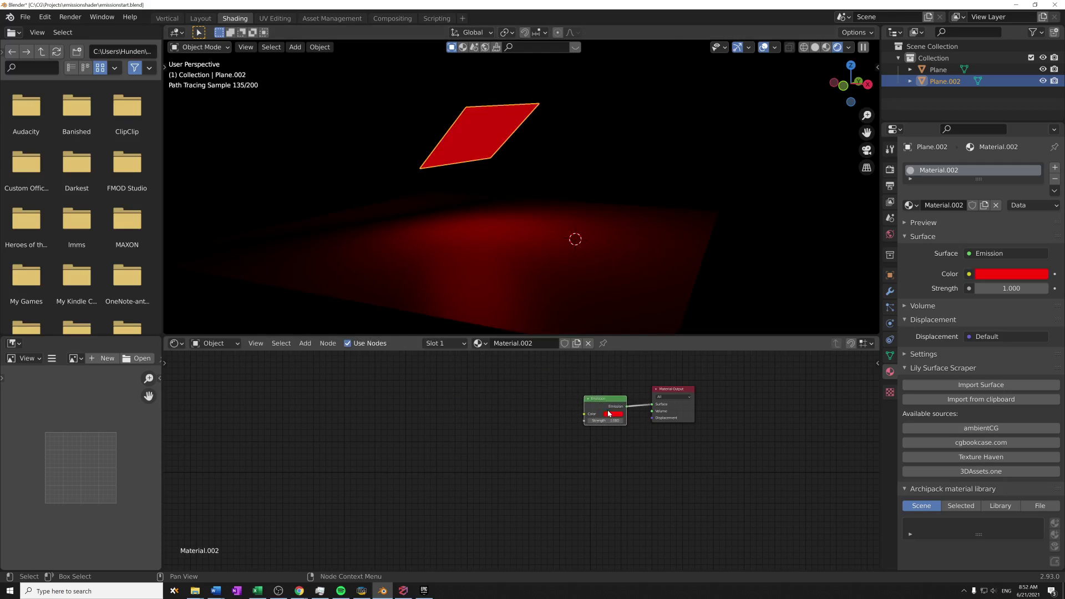
pyautogui.click(608, 413)
# Step: Add an Image Texture node left of Emission holding a new Color Grid image
pyautogui.hotkey('shift', 'a')
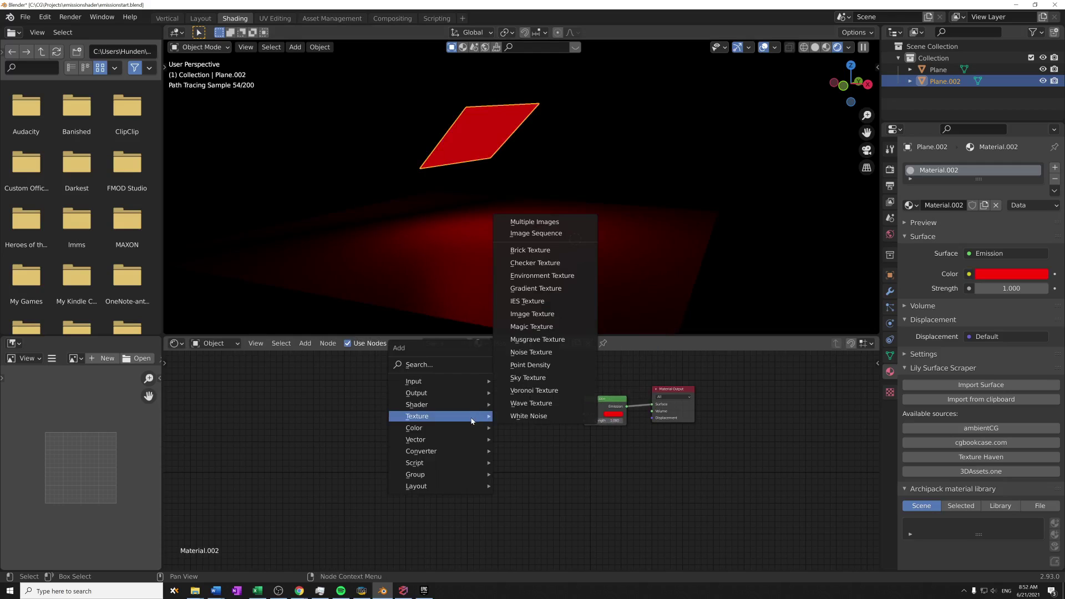
pyautogui.click(558, 319)
pyautogui.click(497, 403)
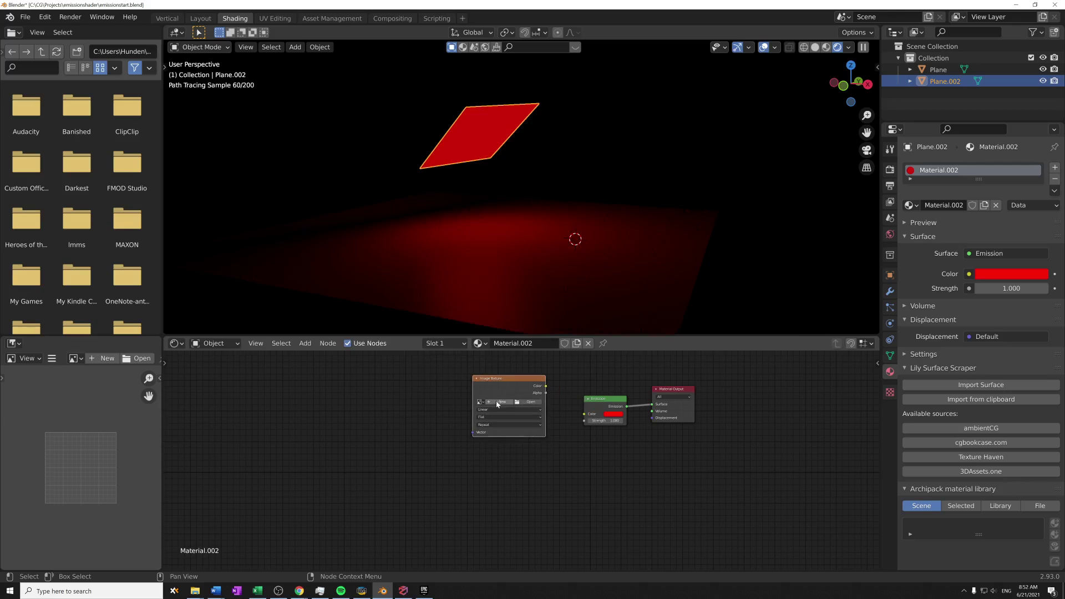
pyautogui.click(498, 403)
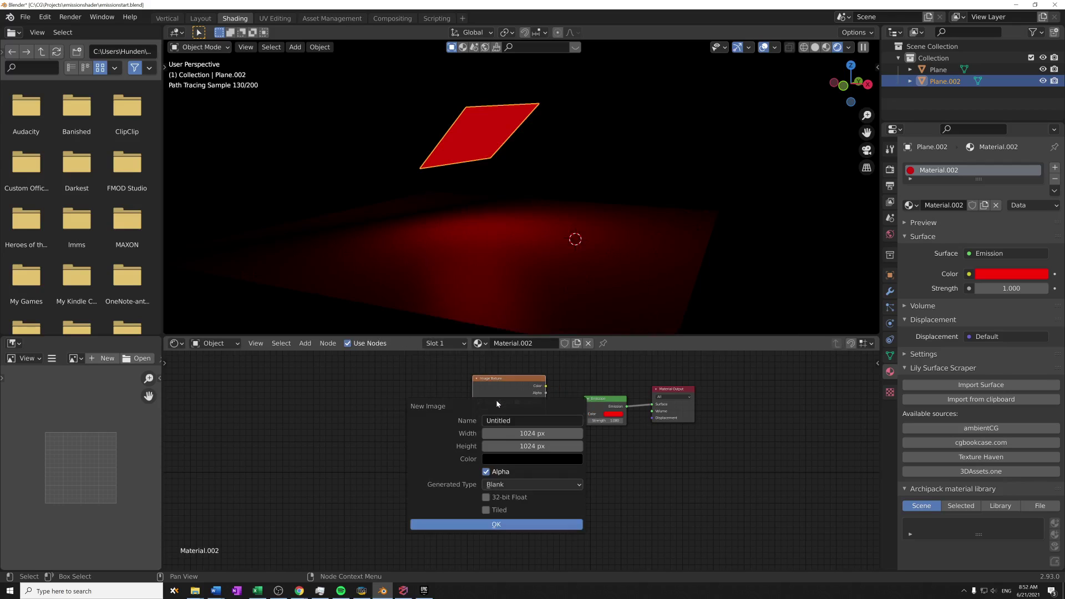
pyautogui.click(513, 484)
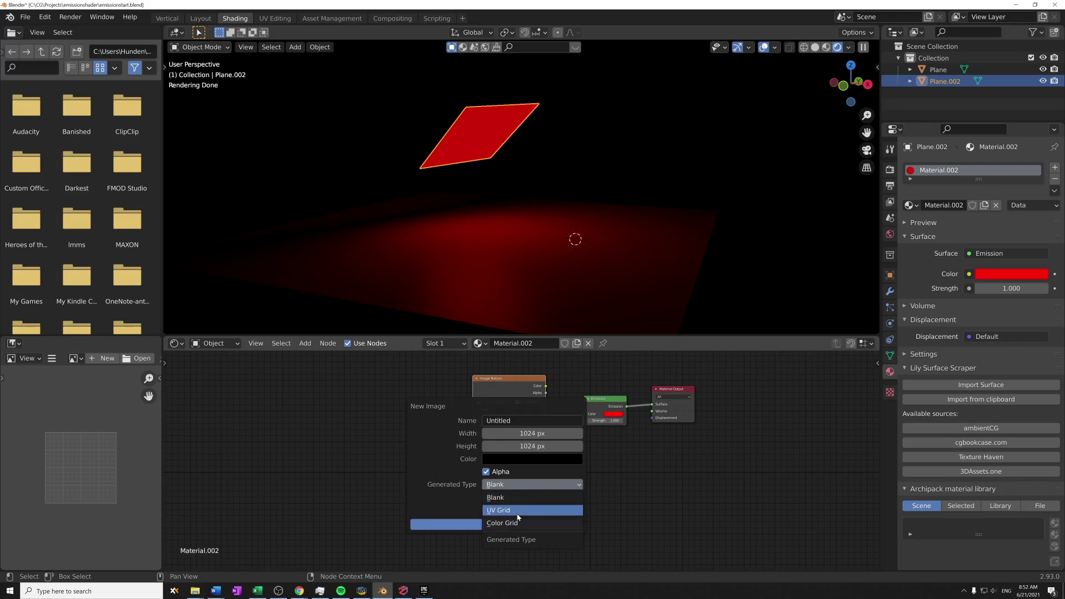
pyautogui.click(517, 522)
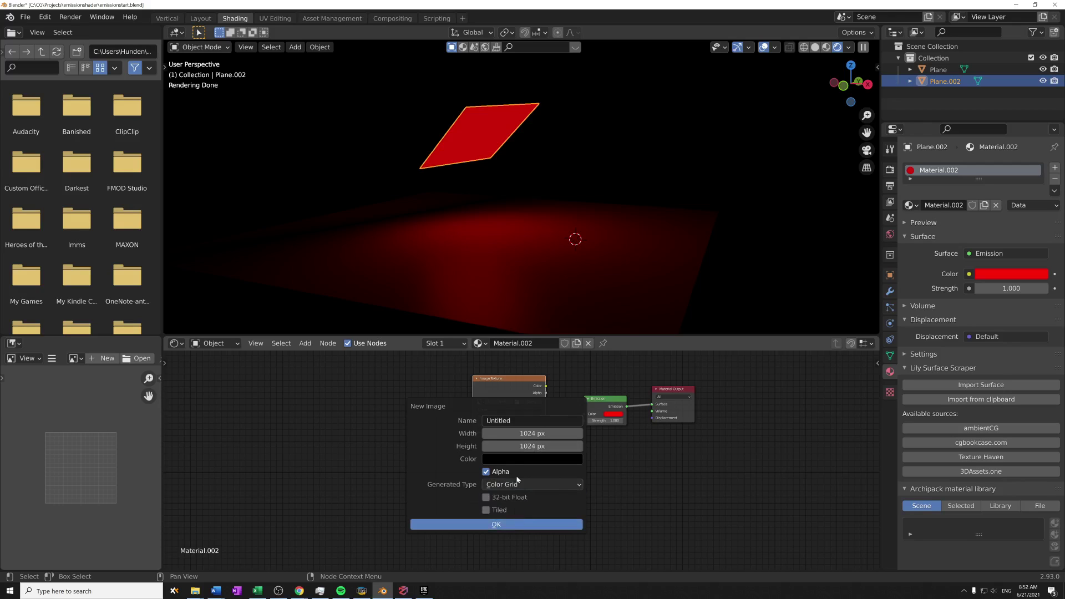
pyautogui.click(513, 525)
pyautogui.moveTo(501, 411); pyautogui.dragTo(489, 417)
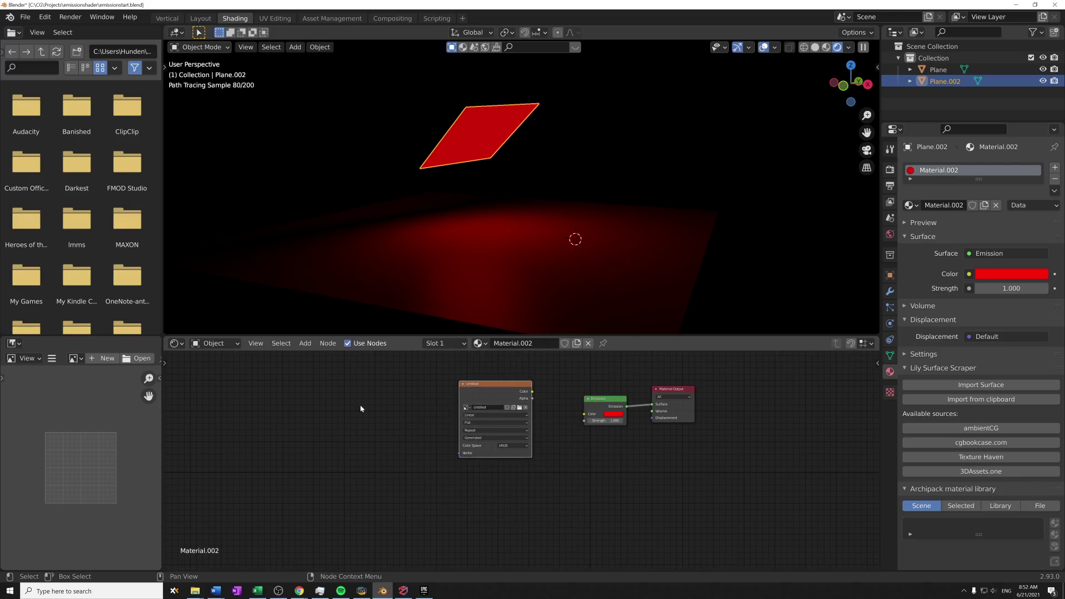
# Step: Search the Add menu for 'texture c' to find the Texture Coordinate node
pyautogui.hotkey('shift', 'a')
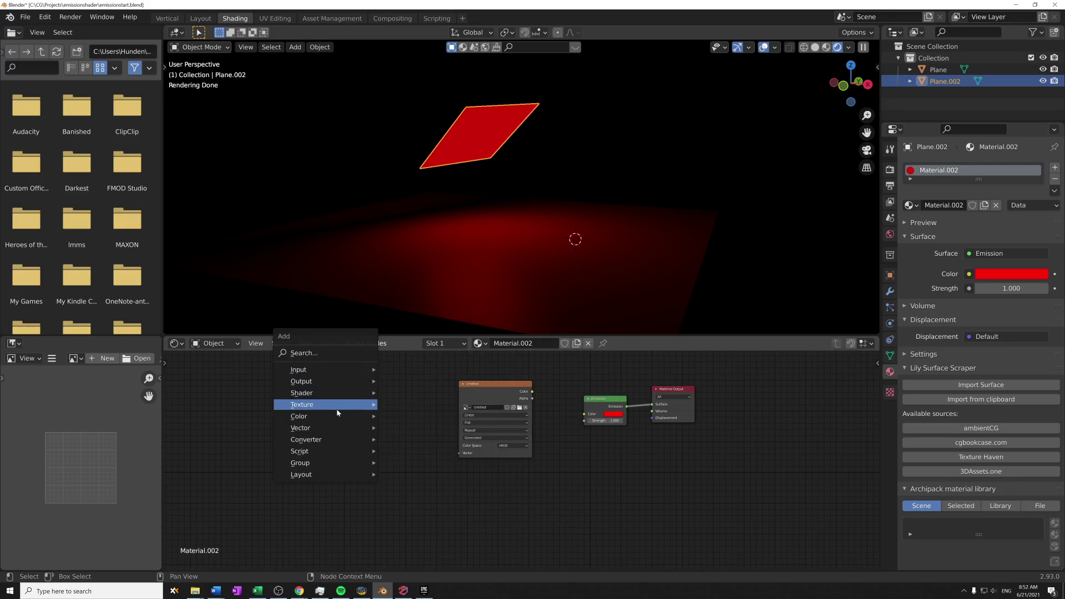
pyautogui.click(310, 353)
pyautogui.write('te')
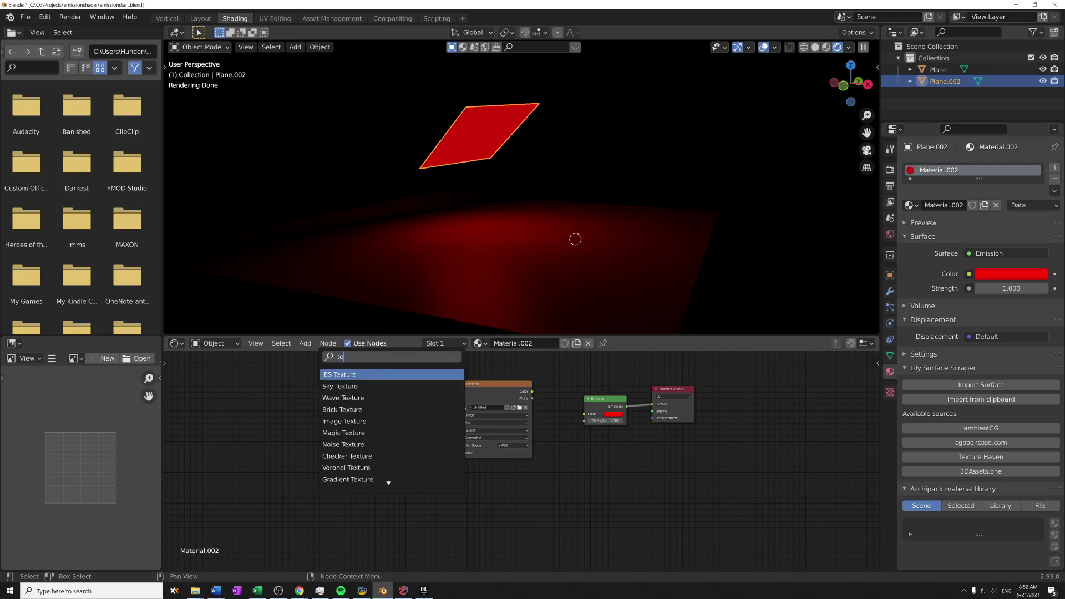
pyautogui.write('xture c')
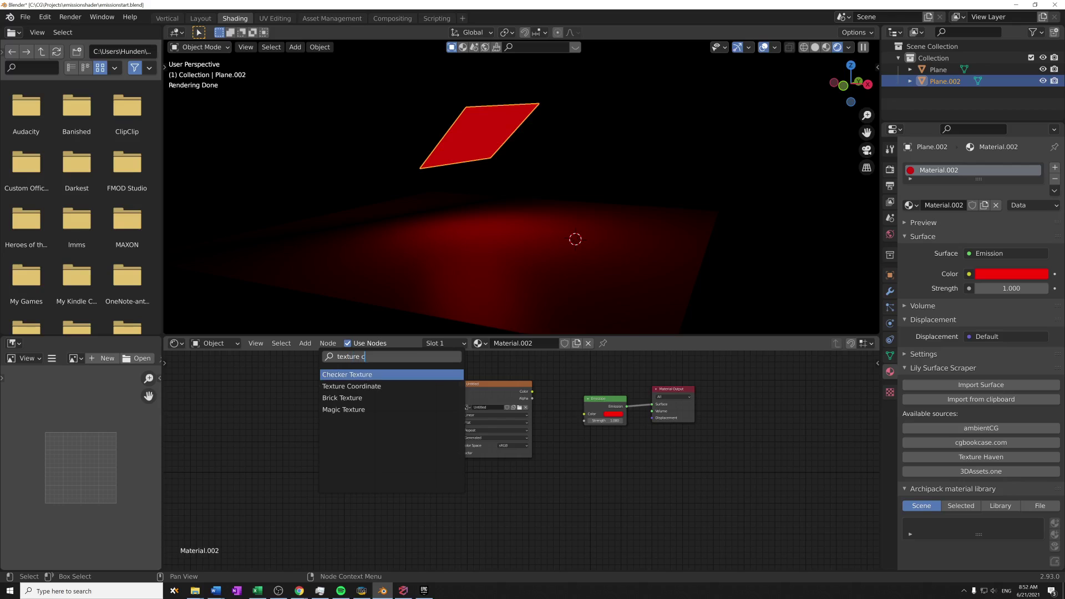
# Step: Add a Texture Coordinate node, linking UV to the image Vector and image Color to Emission Color
pyautogui.click(352, 386)
pyautogui.click(416, 417)
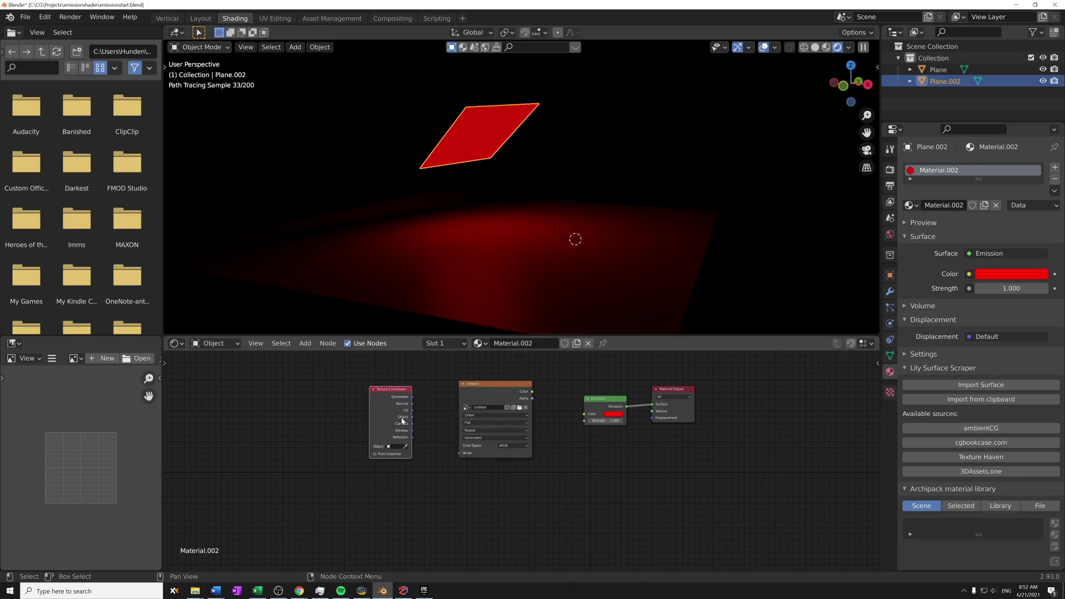
pyautogui.moveTo(418, 410); pyautogui.dragTo(460, 453)
pyautogui.moveTo(369, 419); pyautogui.dragTo(374, 421)
pyautogui.moveTo(531, 395); pyautogui.dragTo(584, 413)
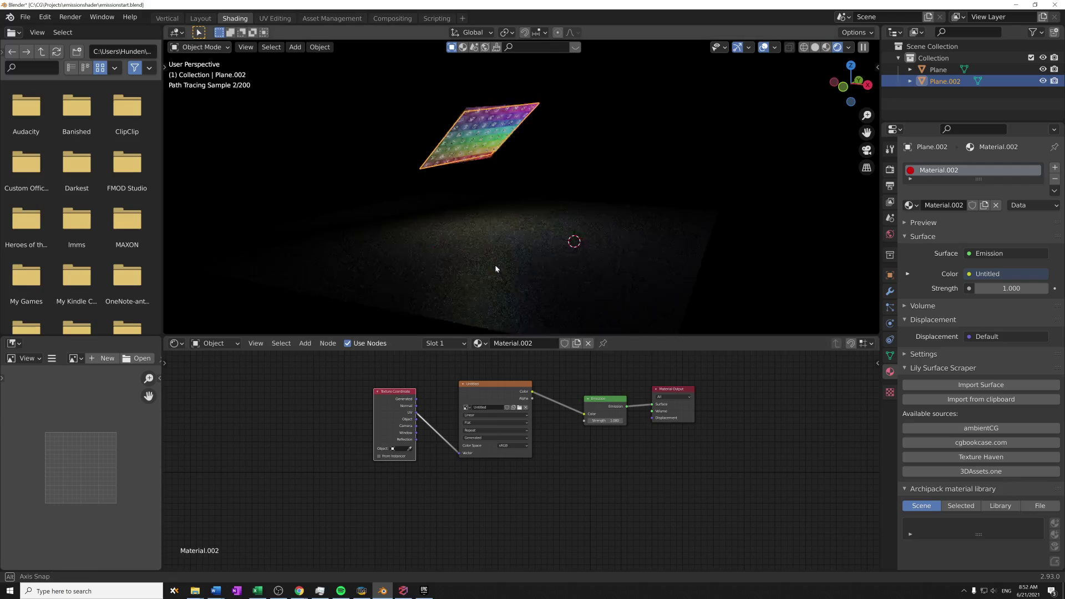
# Step: Raise Emission Strength to 9.500 and inspect the lit floor with Plane.002 reselected
pyautogui.moveTo(497, 270); pyautogui.dragTo(514, 283, button='middle')
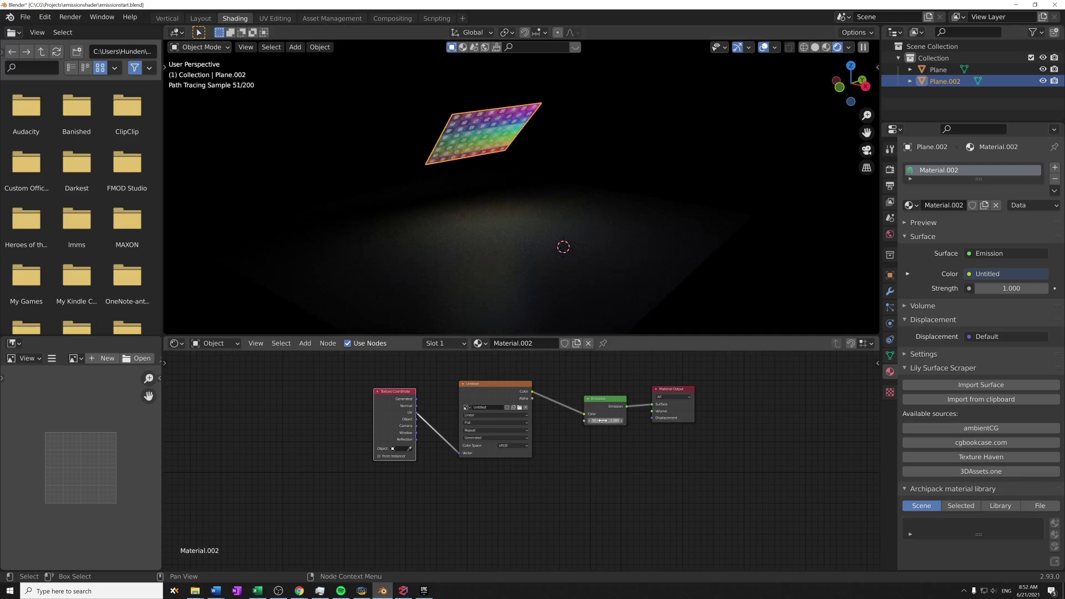
pyautogui.moveTo(604, 420); pyautogui.dragTo(624, 421)
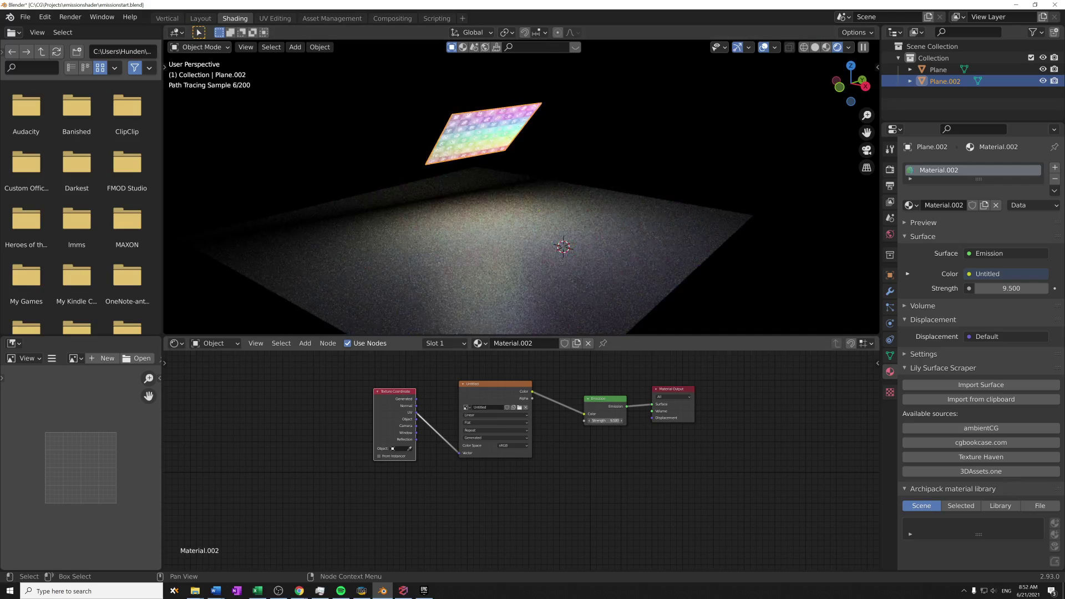
pyautogui.moveTo(505, 300); pyautogui.dragTo(533, 276, button='middle')
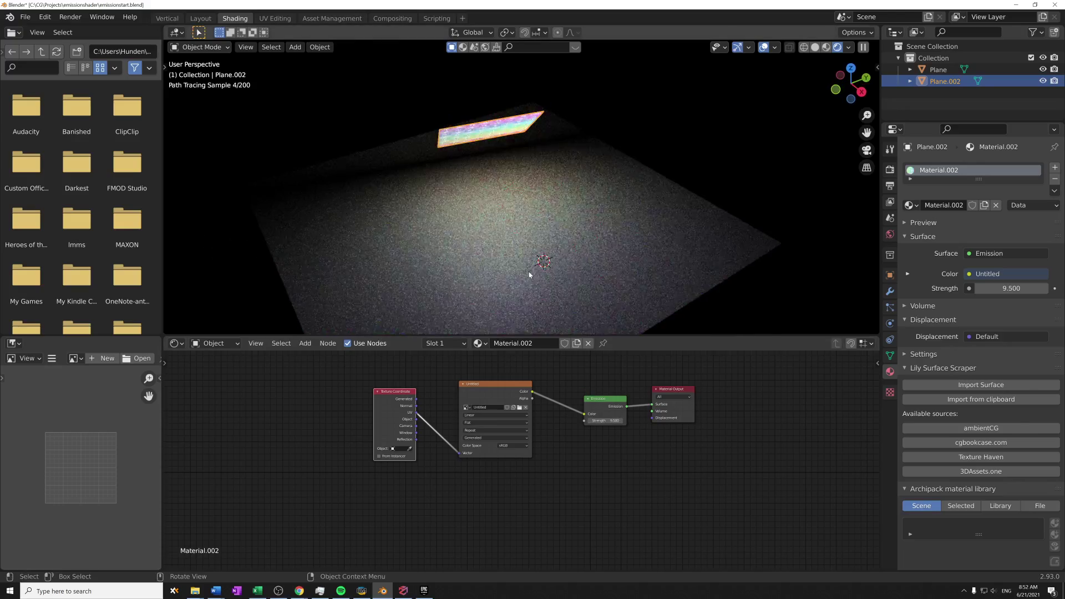
pyautogui.click(532, 276)
pyautogui.click(461, 131)
pyautogui.moveTo(461, 131)
pyautogui.mouseDown(button='middle')
pyautogui.moveTo(528, 291)
pyautogui.moveTo(456, 135)
pyautogui.mouseUp(button='middle')
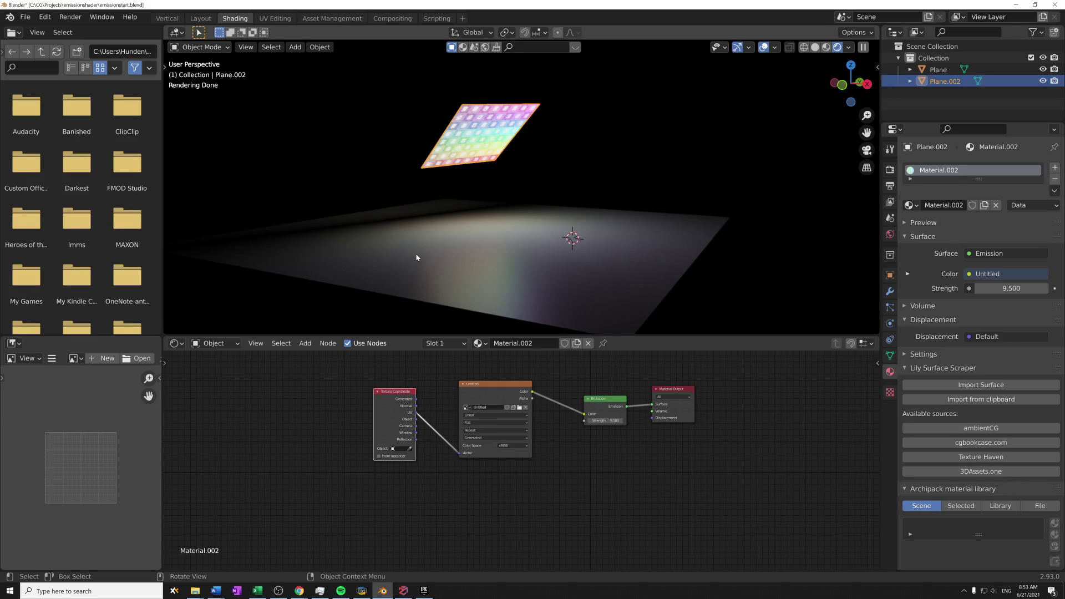
# Step: Shift the Texture Coordinate and Image Texture nodes further left to make room for a Gradient Texture
pyautogui.moveTo(416, 258)
pyautogui.mouseDown(button='middle')
pyautogui.moveTo(465, 278)
pyautogui.moveTo(458, 271)
pyautogui.moveTo(444, 294)
pyautogui.moveTo(475, 328)
pyautogui.mouseUp(button='middle')
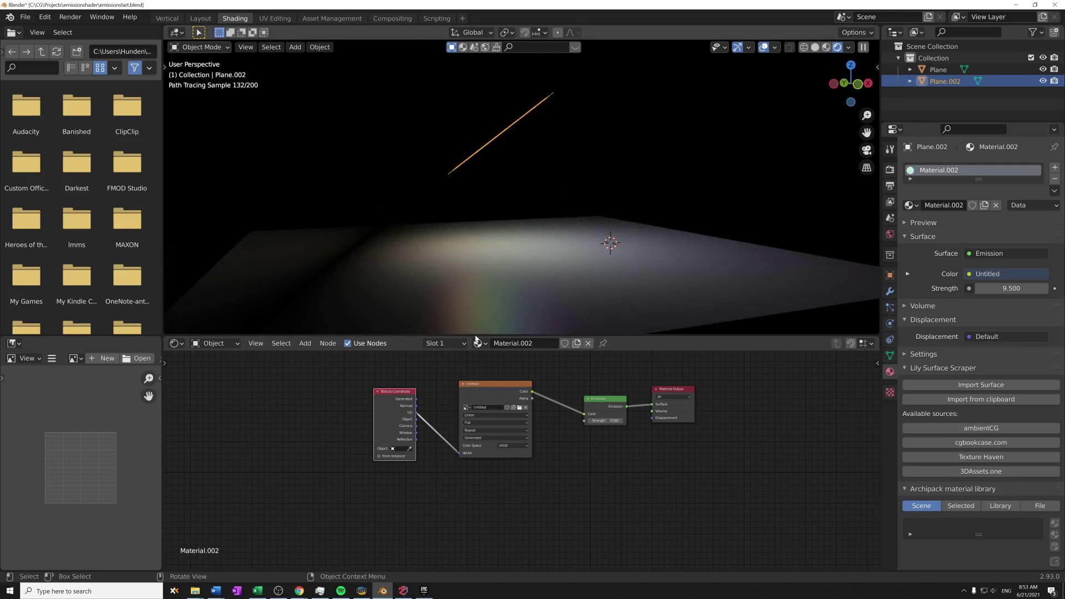
pyautogui.moveTo(395, 392); pyautogui.dragTo(384, 388)
pyautogui.moveTo(488, 383); pyautogui.dragTo(471, 384)
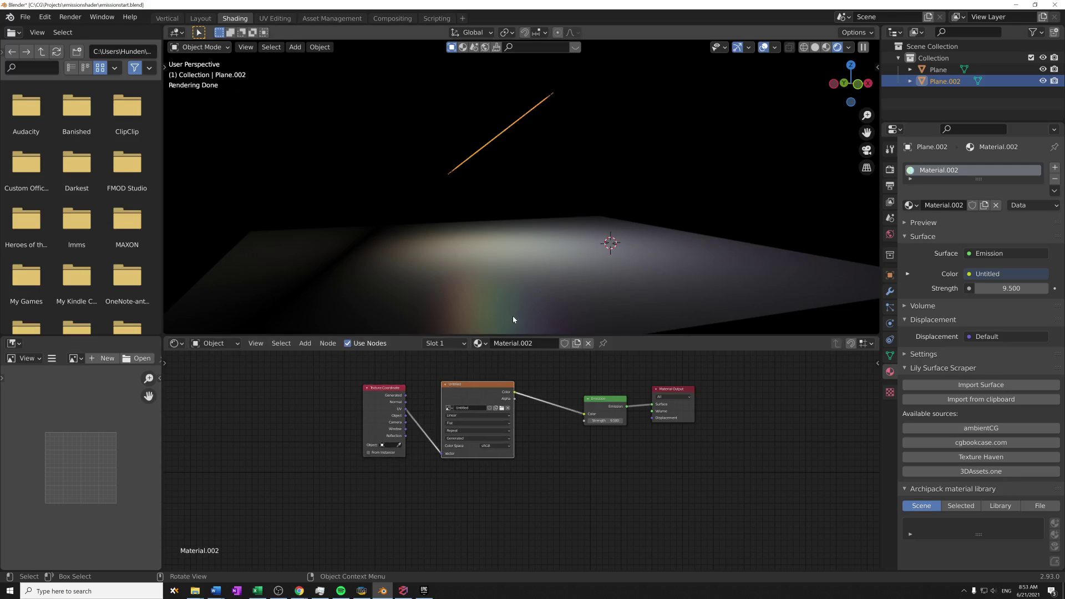
pyautogui.moveTo(372, 404); pyautogui.dragTo(366, 404)
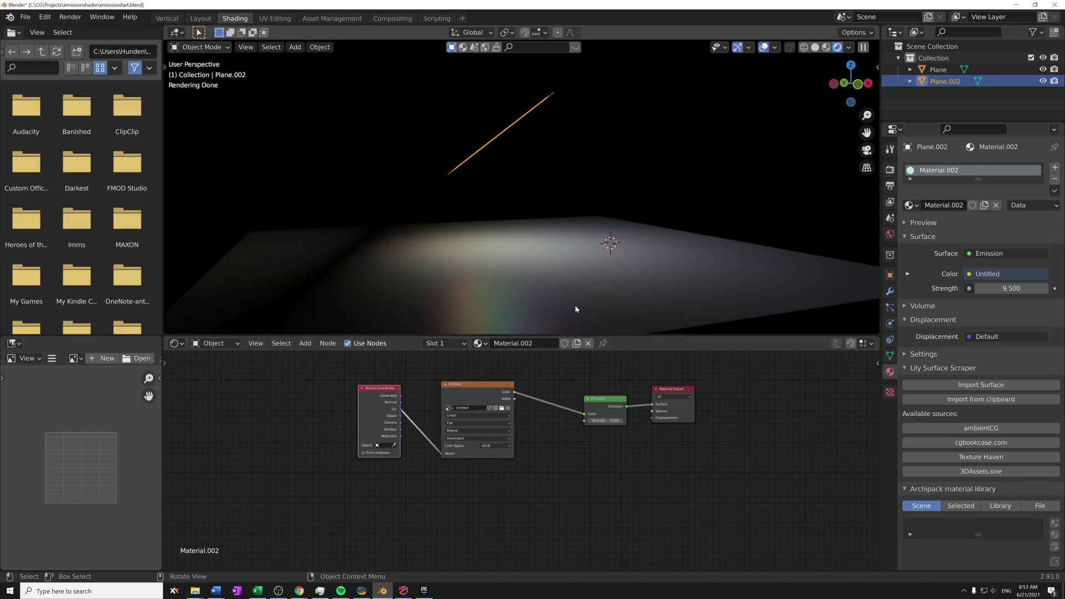
pyautogui.click(464, 400)
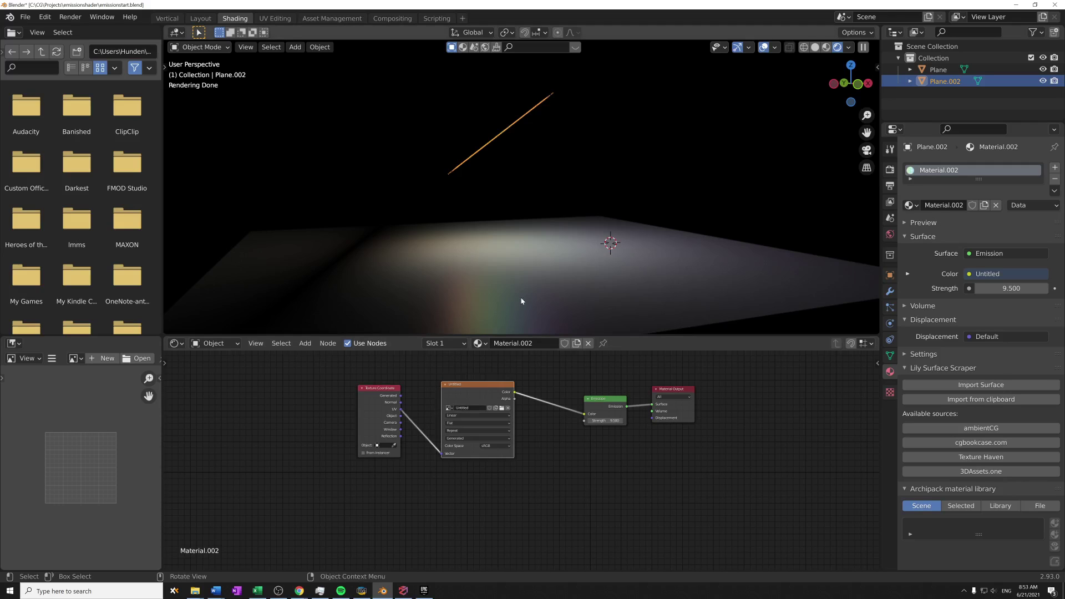
pyautogui.press('g')
pyautogui.click(528, 420)
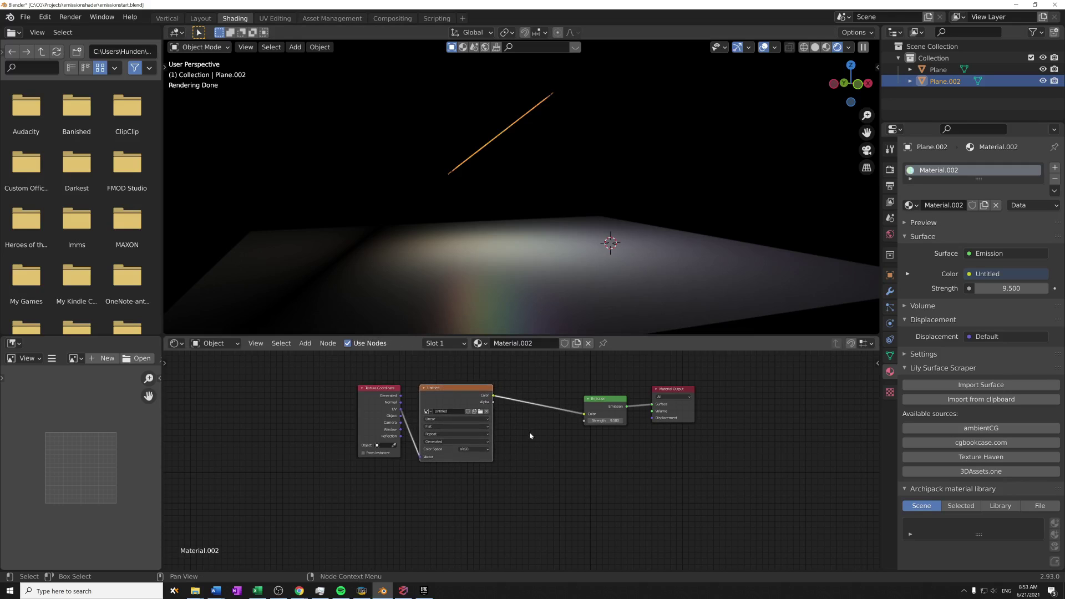
pyautogui.hotkey('shift', 'a')
pyautogui.moveTo(522, 474)
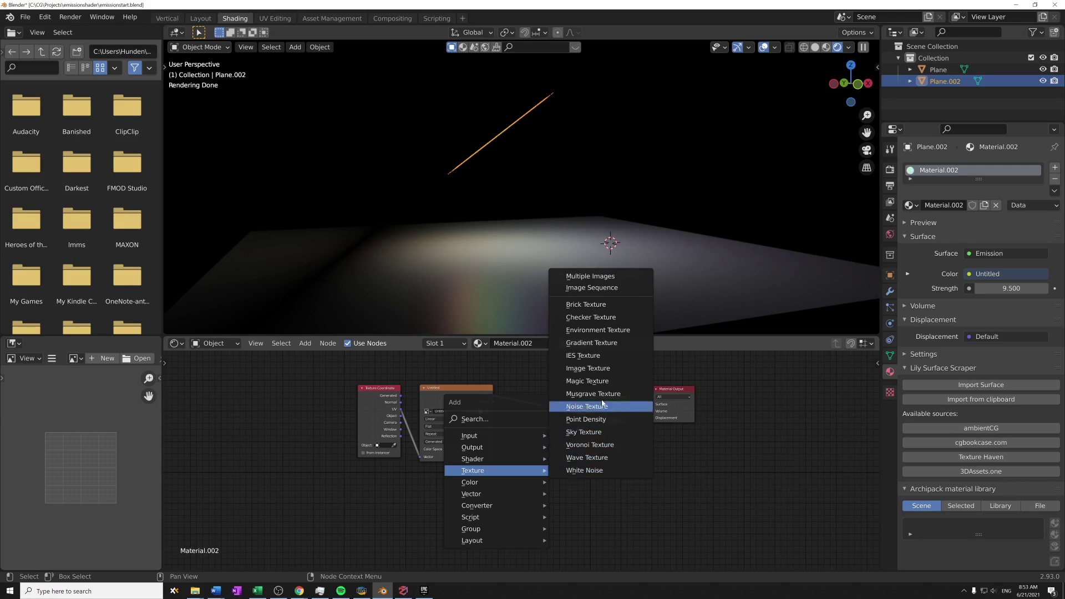
# Step: Replace the image node with a Gradient Texture, wiring Generated to Vector and Color to Emission Color
pyautogui.click(610, 343)
pyautogui.click(530, 444)
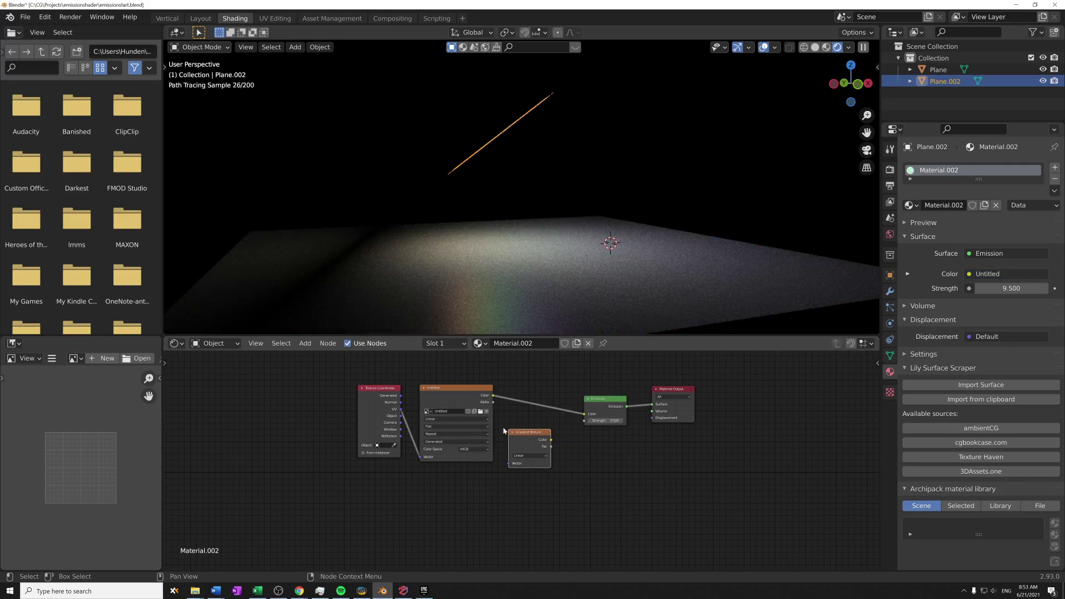
pyautogui.click(454, 394)
pyautogui.press('x')
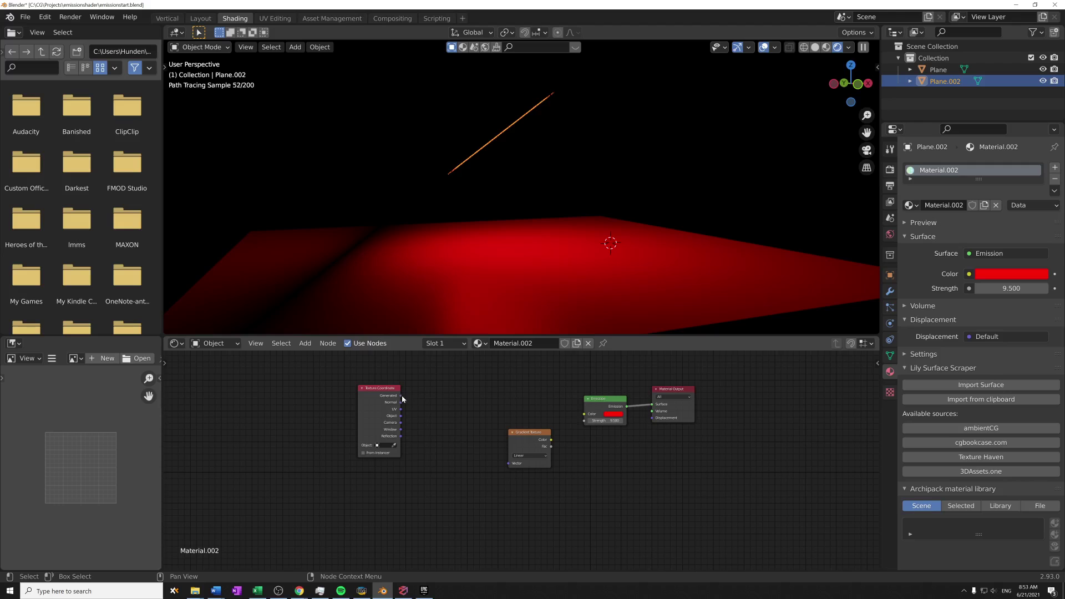
pyautogui.moveTo(401, 396)
pyautogui.mouseDown()
pyautogui.moveTo(510, 465)
pyautogui.moveTo(462, 393)
pyautogui.moveTo(583, 415)
pyautogui.mouseUp()
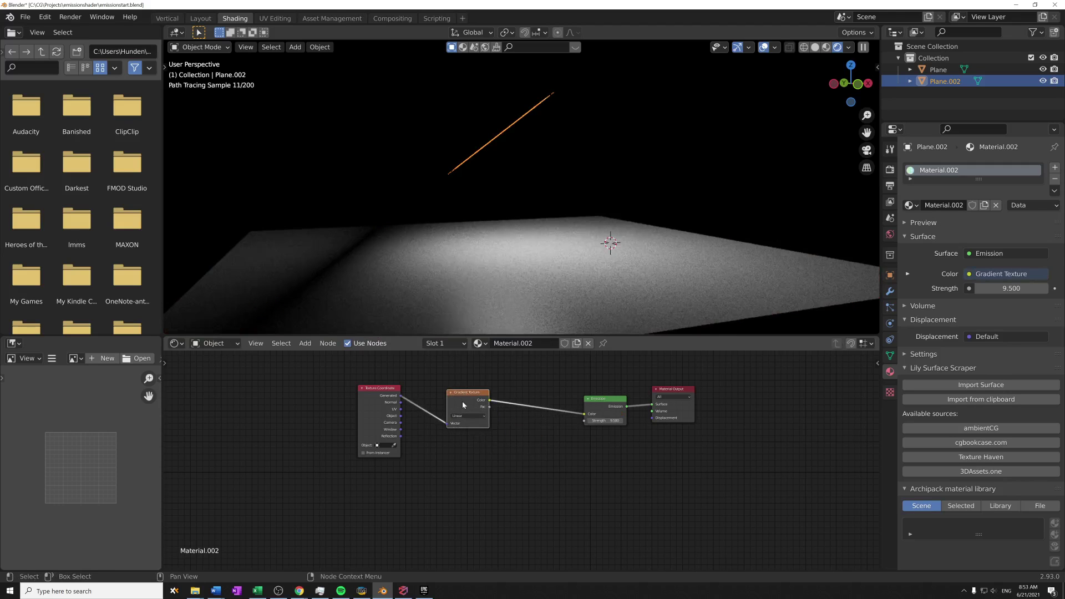
pyautogui.moveTo(462, 401); pyautogui.dragTo(499, 407)
pyautogui.moveTo(485, 250); pyautogui.dragTo(471, 289, button='middle')
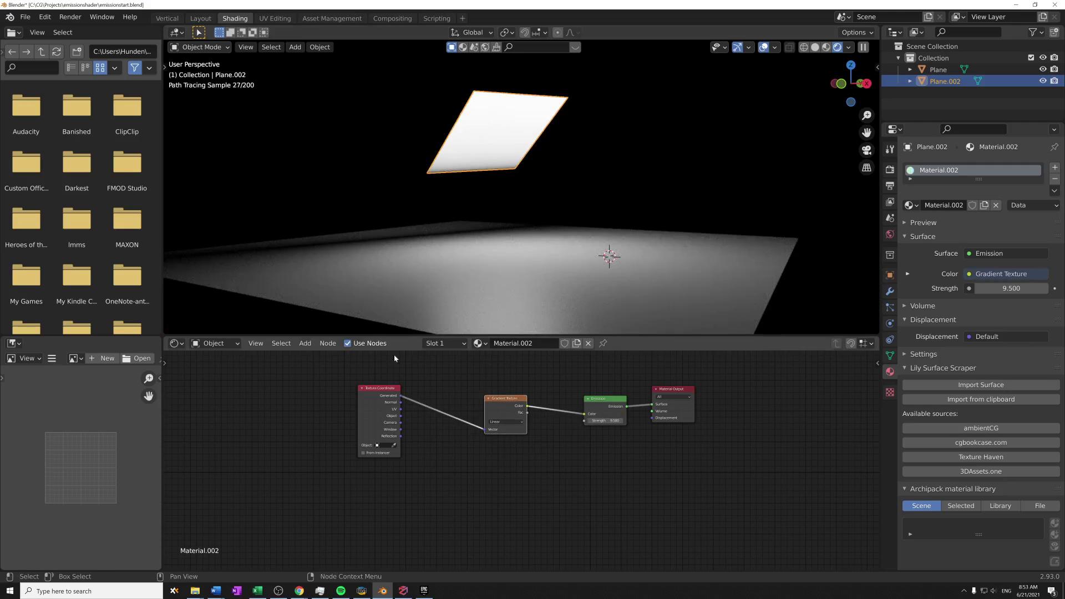
pyautogui.hotkey('shift', 'a')
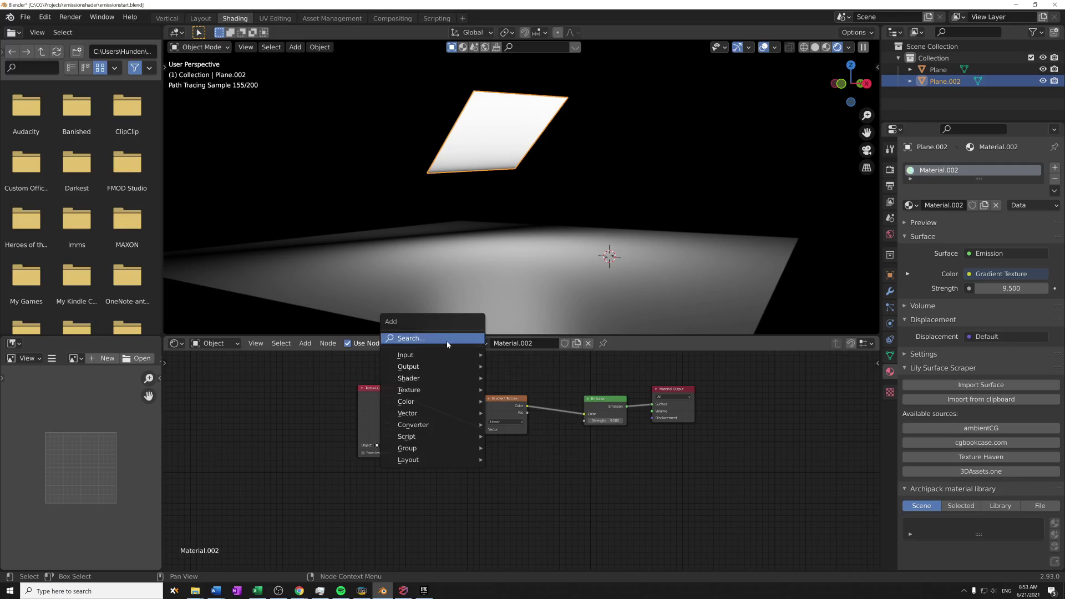
# Step: Insert a ColorRamp on the Gradient-to-Emission link and slide its black stop to about 0.4
pyautogui.click(466, 337)
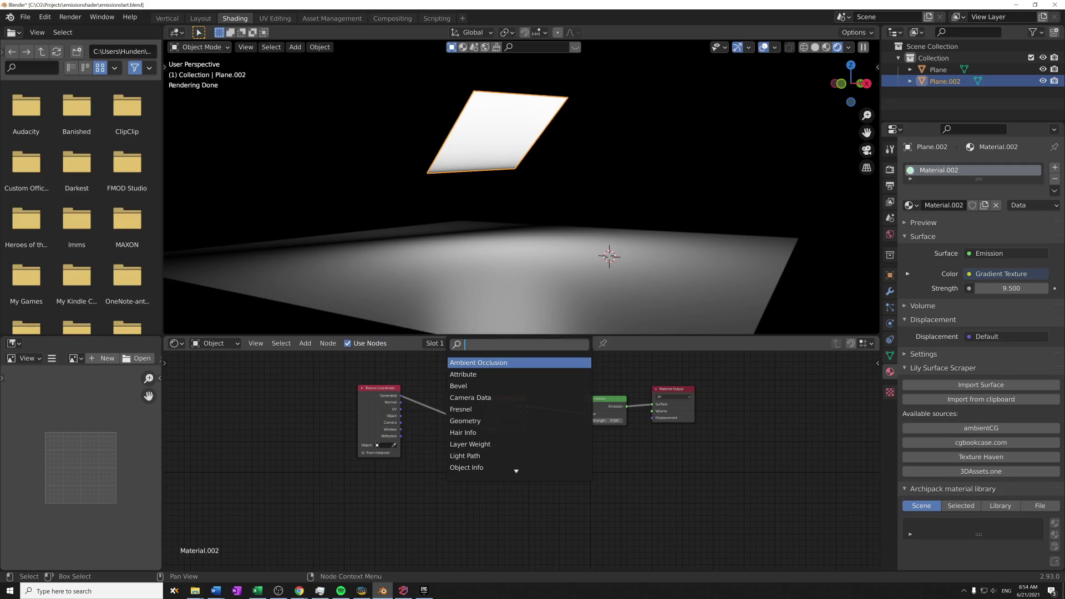
pyautogui.write('color')
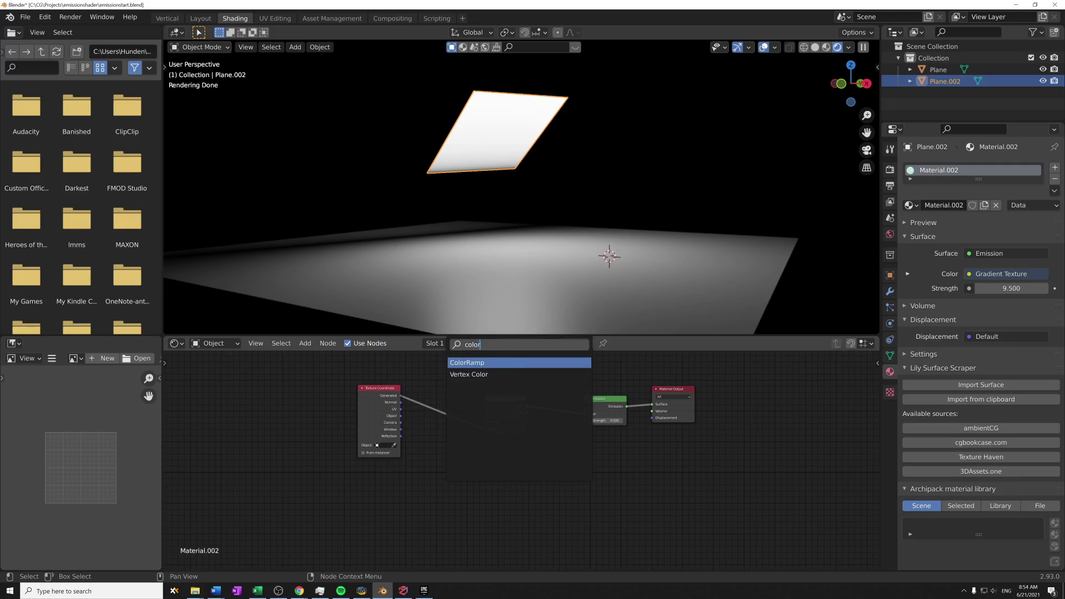
pyautogui.press('Return')
pyautogui.press('Escape')
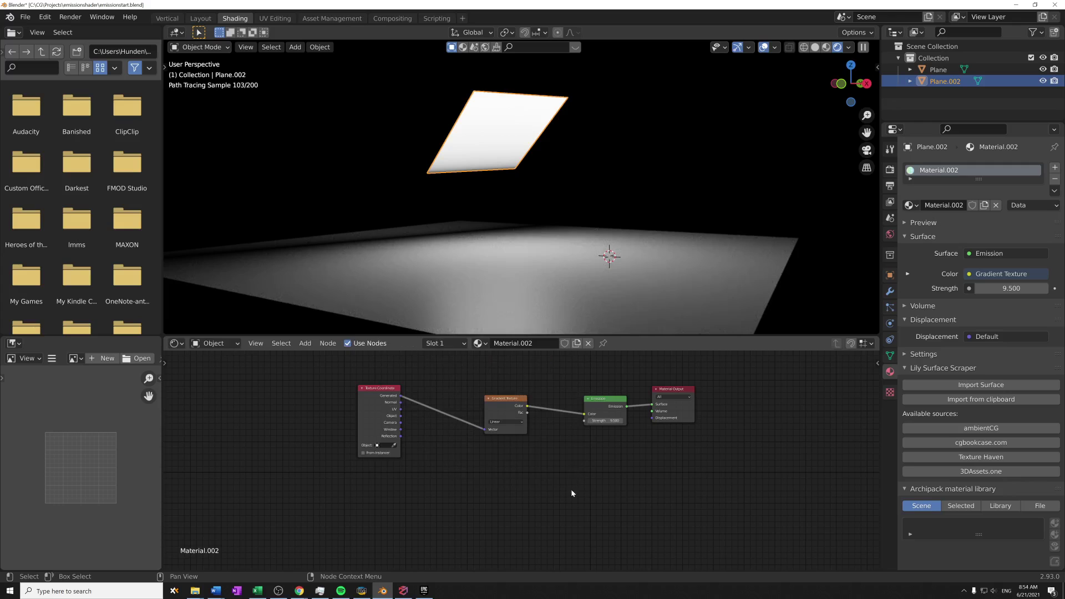
pyautogui.scroll(-2, 563, 426)
pyautogui.hotkey('shift', 'a')
pyautogui.click(563, 426)
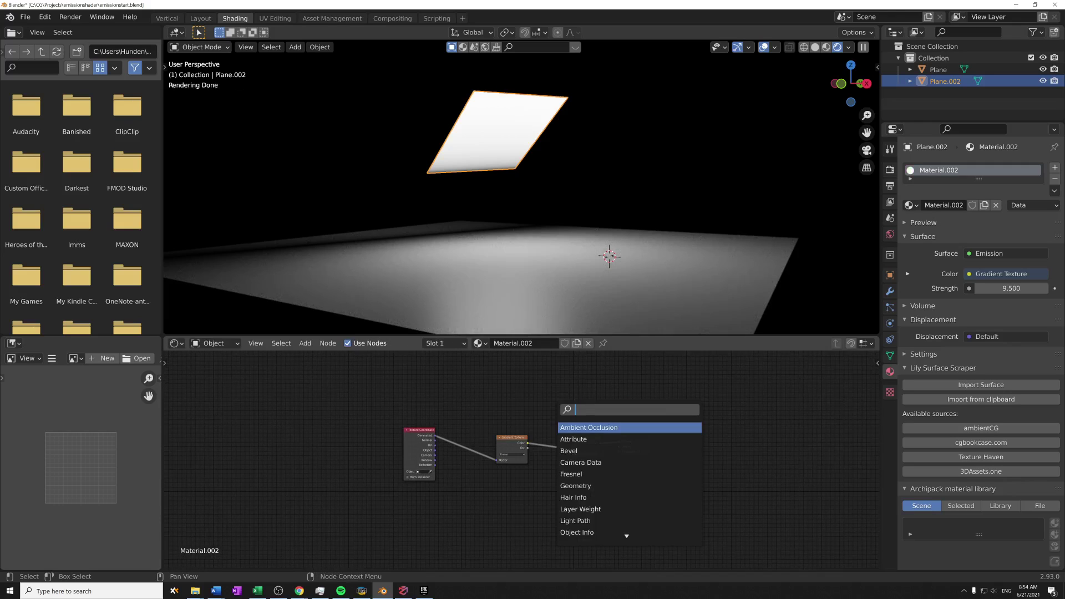
pyautogui.write('color')
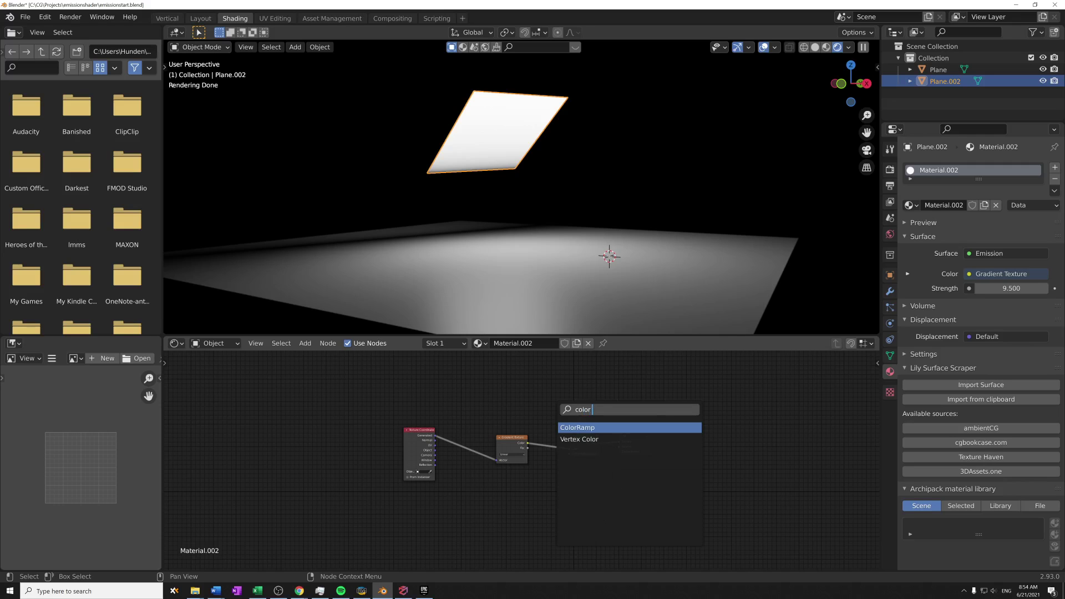
pyautogui.press('Return')
pyautogui.click(569, 437)
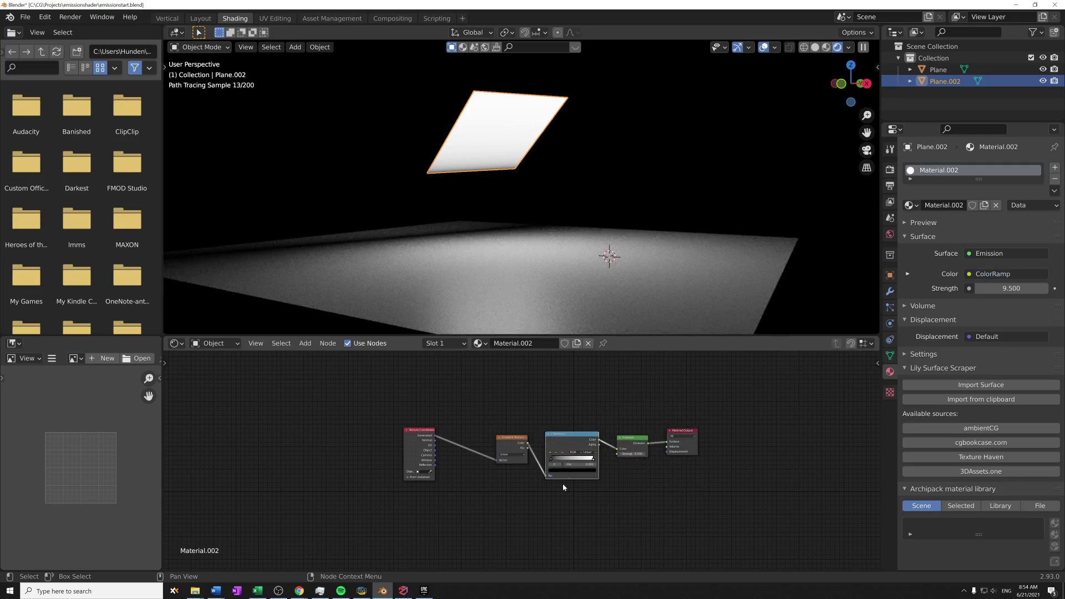
pyautogui.moveTo(556, 455)
pyautogui.mouseDown()
pyautogui.moveTo(581, 459)
pyautogui.moveTo(571, 461)
pyautogui.mouseUp()
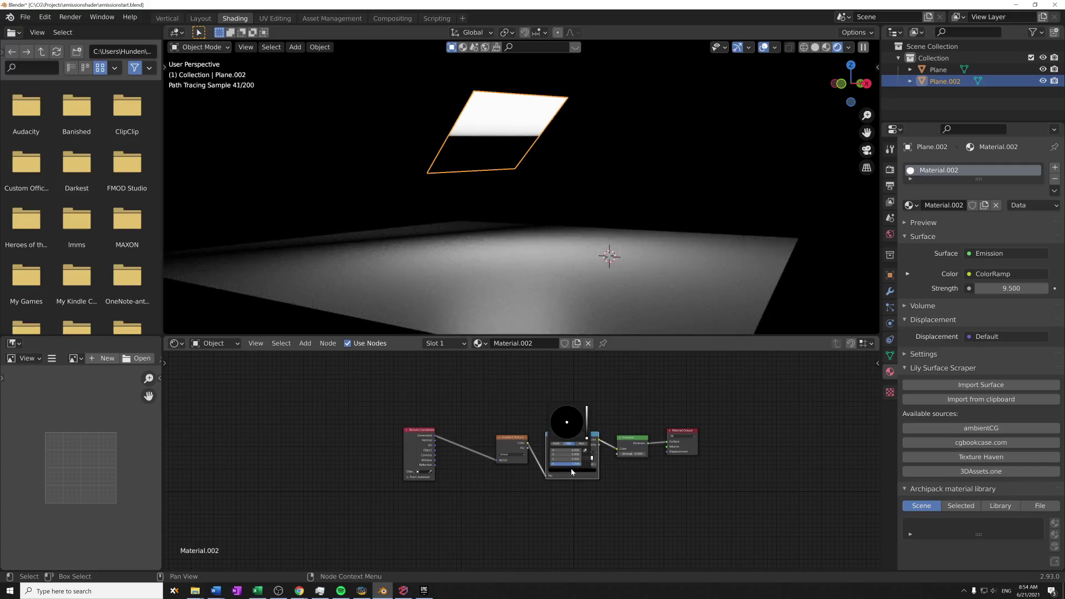
# Step: Make the ColorRamp's first stop red and second stop blue, sliding the blue stop closer
pyautogui.click(572, 471)
pyautogui.click(586, 427)
pyautogui.click(566, 438)
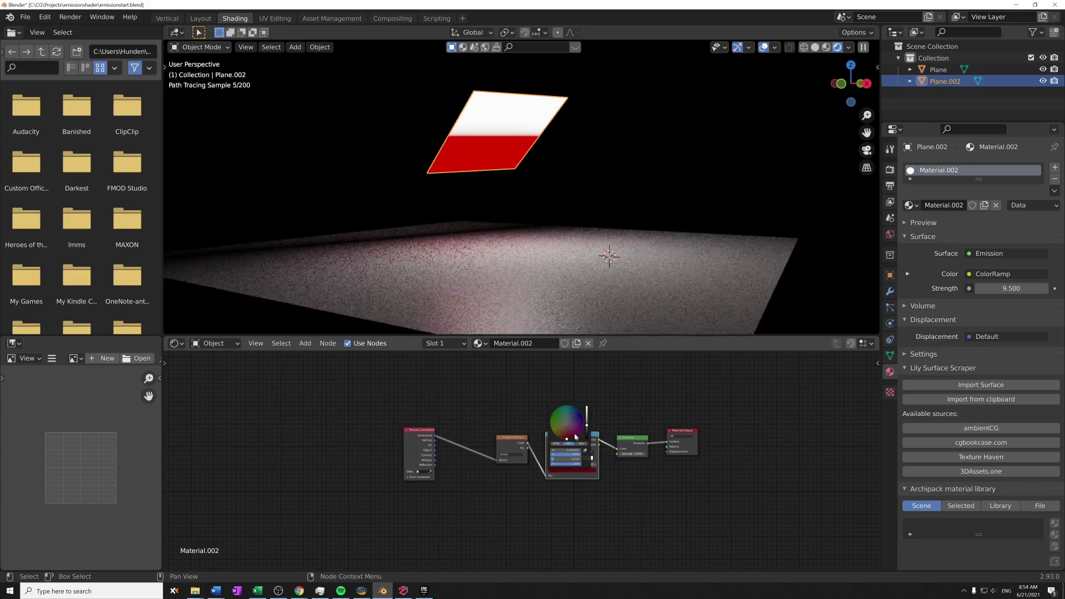
pyautogui.moveTo(586, 430); pyautogui.dragTo(587, 411)
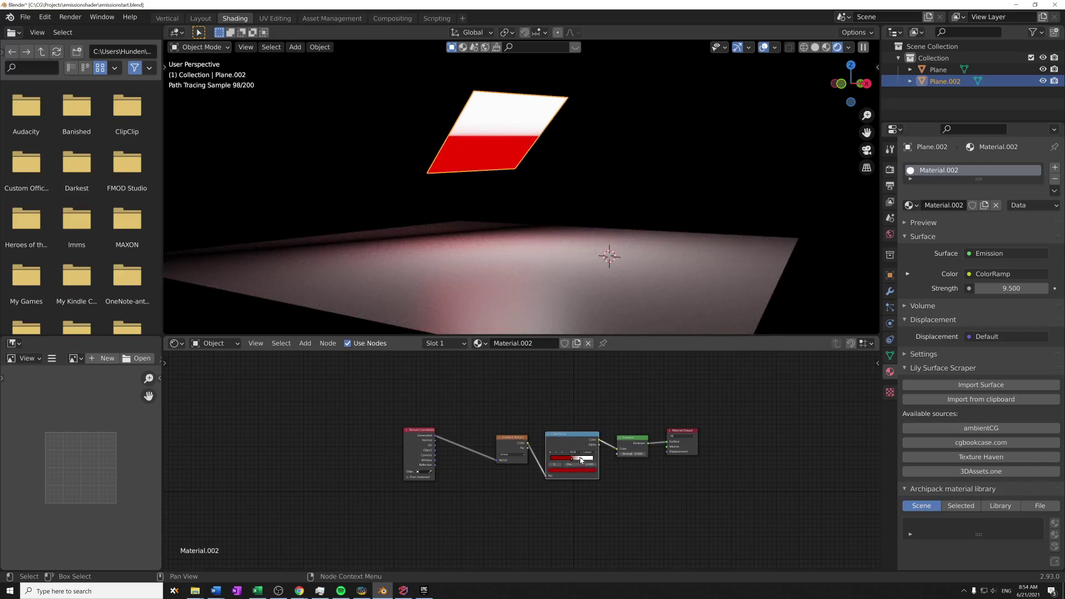
pyautogui.click(581, 460)
pyautogui.click(585, 472)
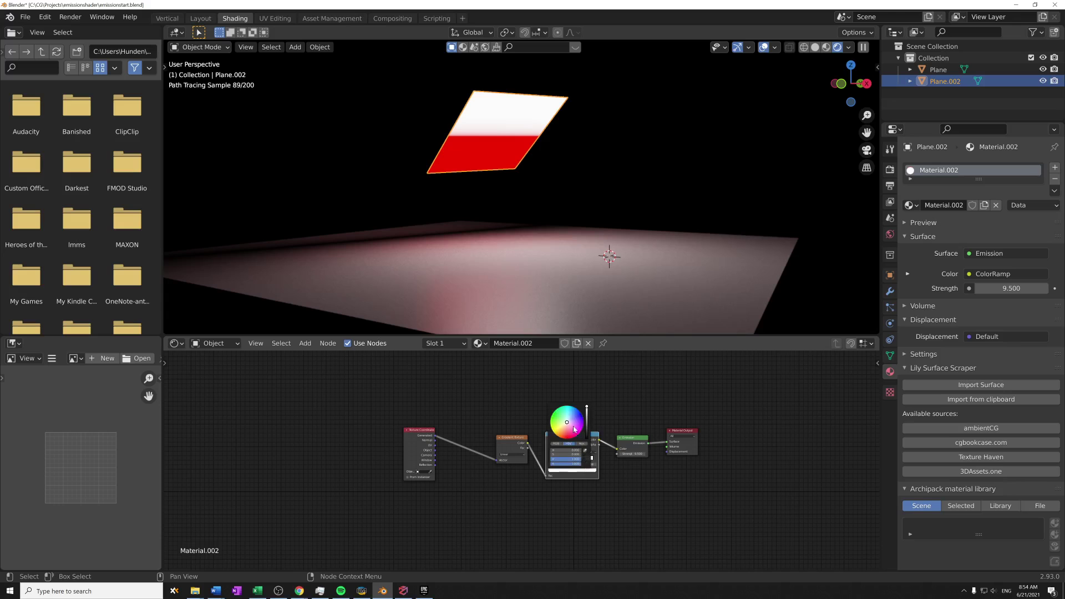
pyautogui.moveTo(574, 429); pyautogui.dragTo(579, 416)
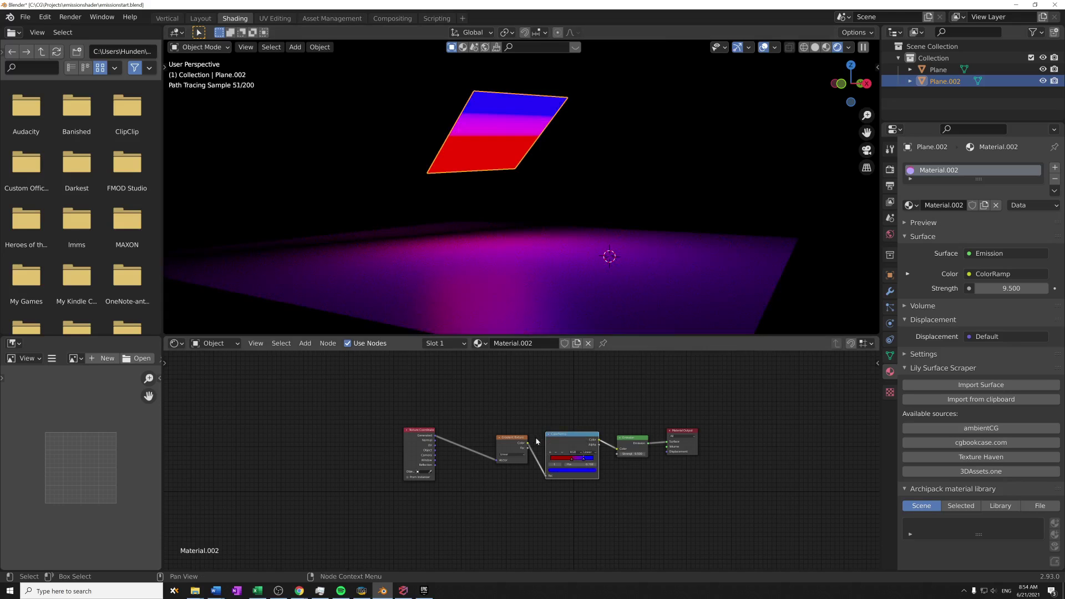
pyautogui.moveTo(584, 460); pyautogui.dragTo(575, 459)
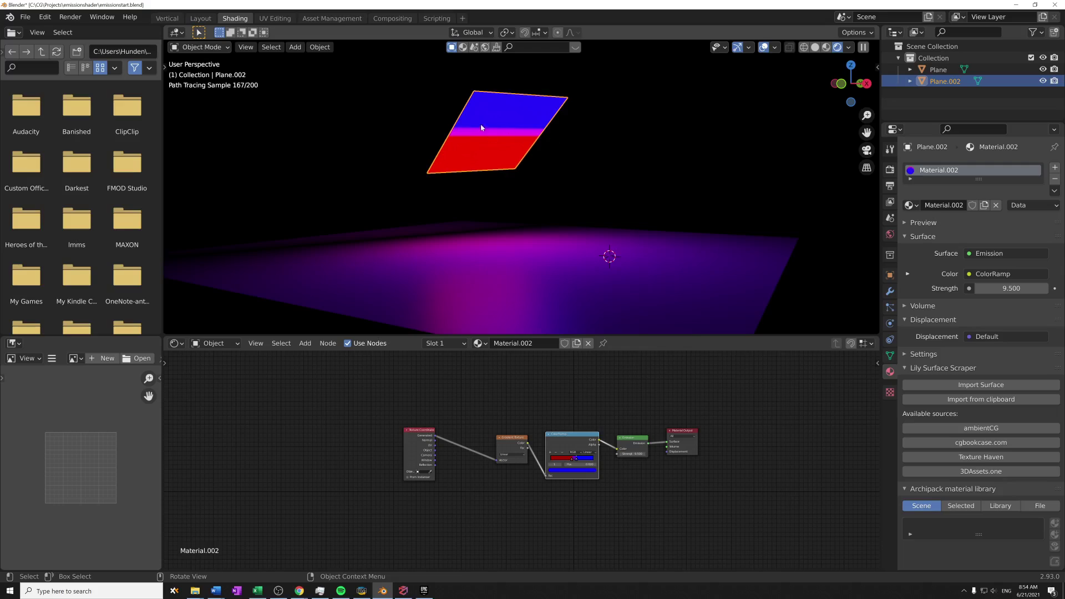
pyautogui.moveTo(481, 127)
pyautogui.mouseDown(button='middle')
pyautogui.moveTo(527, 279)
pyautogui.moveTo(520, 290)
pyautogui.moveTo(665, 281)
pyautogui.moveTo(560, 281)
pyautogui.moveTo(531, 266)
pyautogui.mouseUp(button='middle')
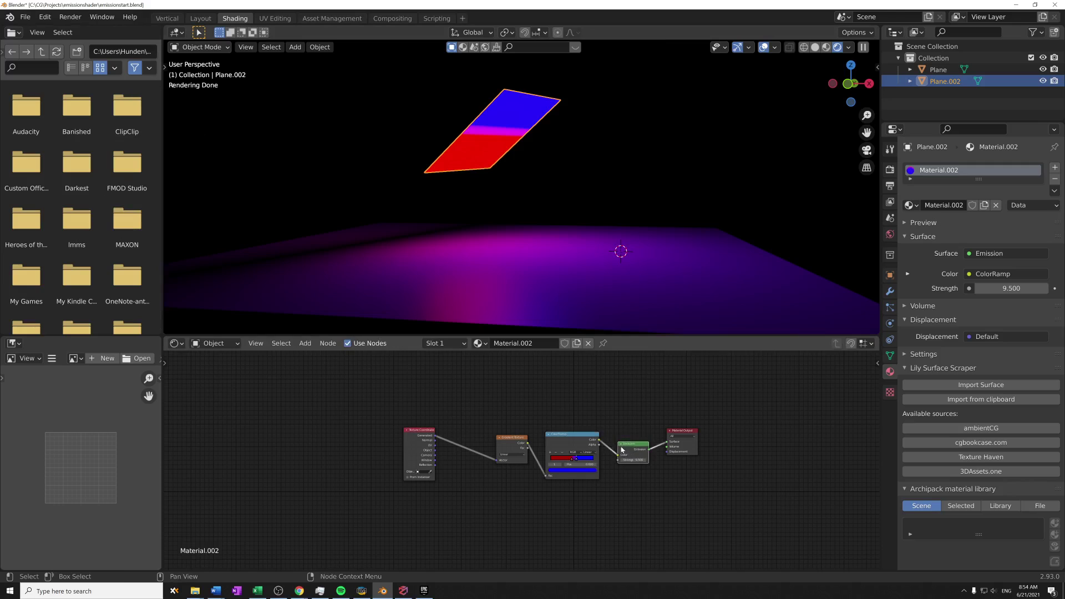
# Step: Collapse the Emission node and move the Gradient Texture node up and left
pyautogui.press('h')
pyautogui.press('h')
pyautogui.press('g')
pyautogui.click(502, 387)
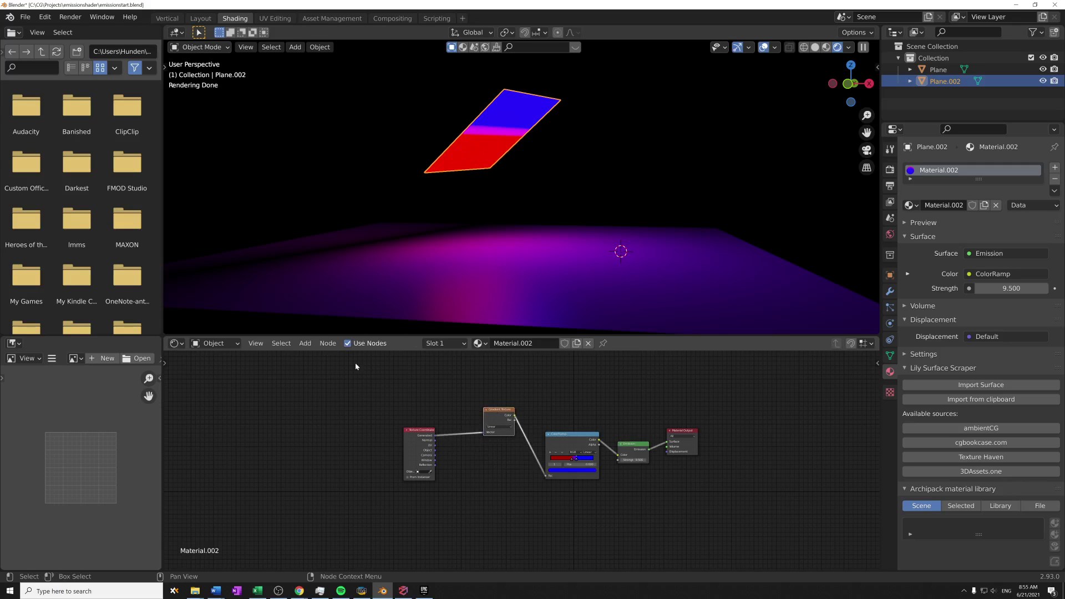
# Step: Enable the Node Wrangler add-on in Preferences by searching 'wran'
pyautogui.click(45, 17)
pyautogui.click(70, 192)
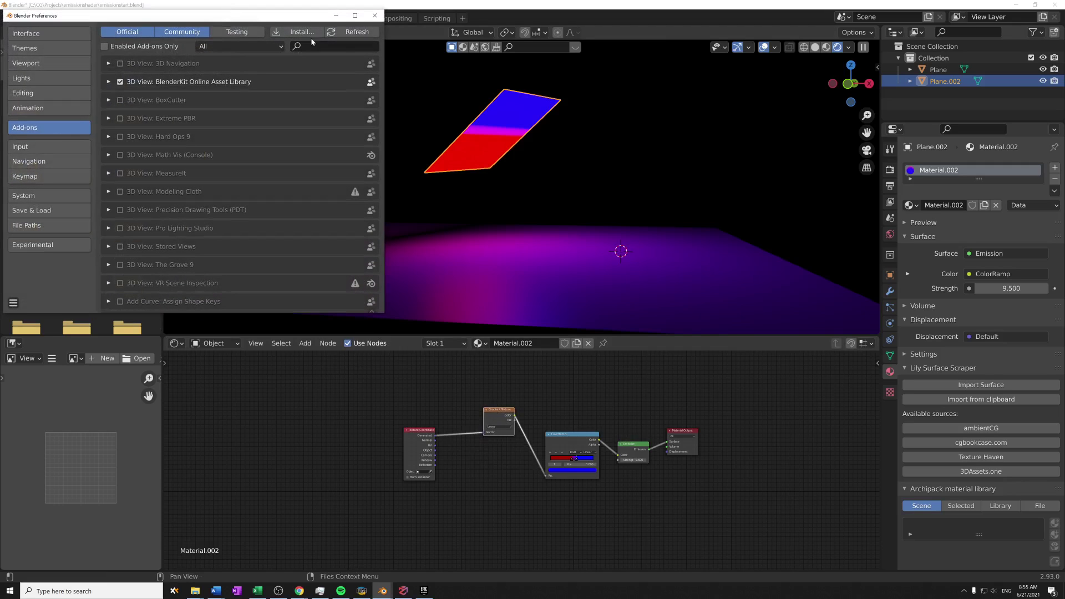
pyautogui.click(333, 46)
pyautogui.write('wran')
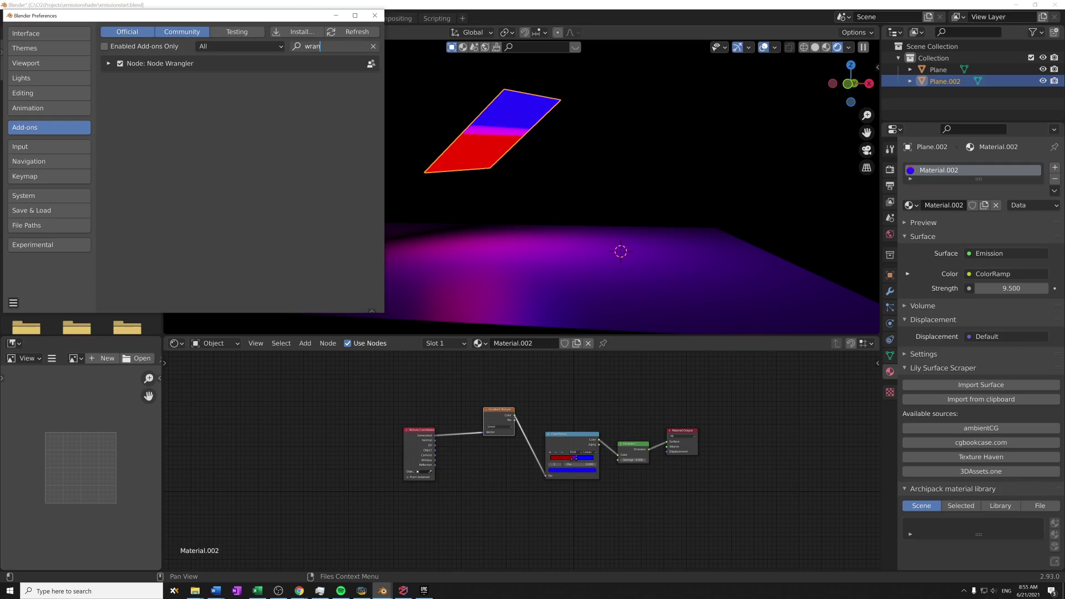
pyautogui.click(374, 16)
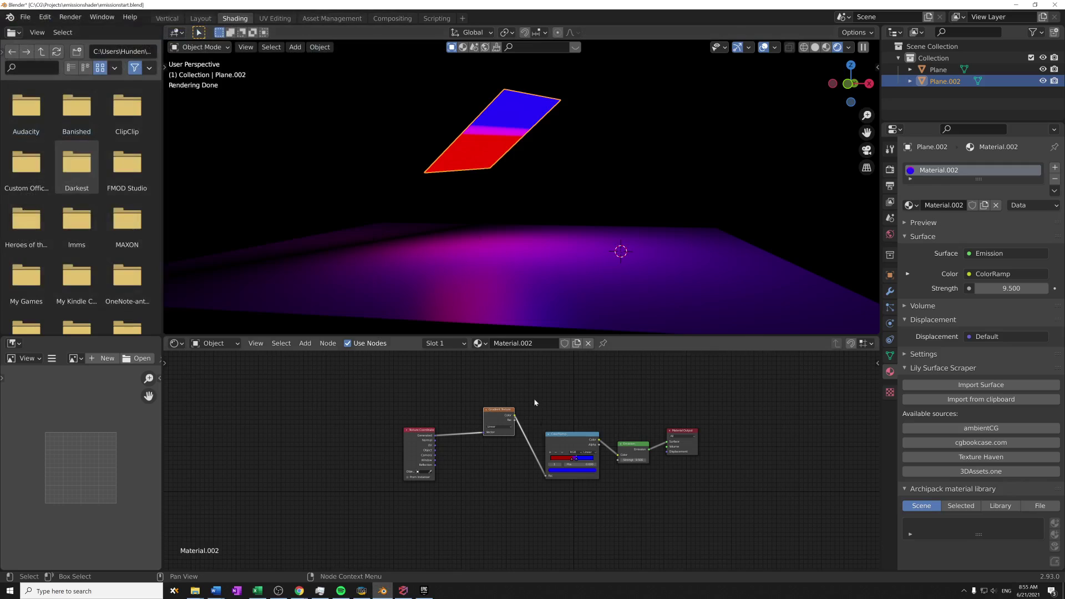
pyautogui.keyDown('ctrl'); pyautogui.keyDown('shift'); pyautogui.click(513, 421); pyautogui.keyUp('shift'); pyautogui.keyUp('ctrl')
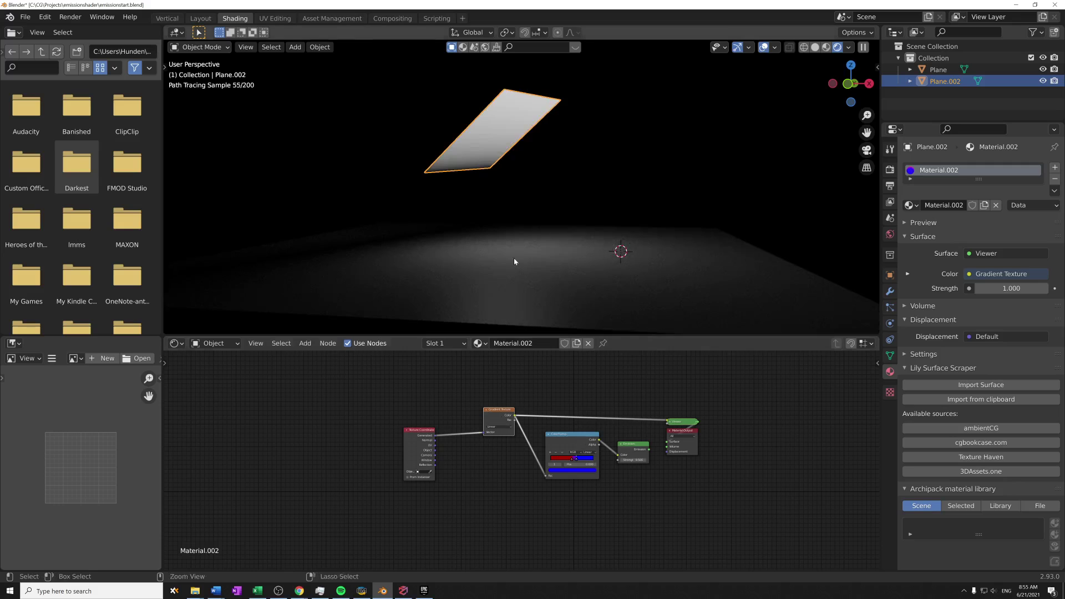
pyautogui.keyDown('ctrl'); pyautogui.keyDown('shift'); pyautogui.click(564, 444); pyautogui.keyUp('shift'); pyautogui.keyUp('ctrl')
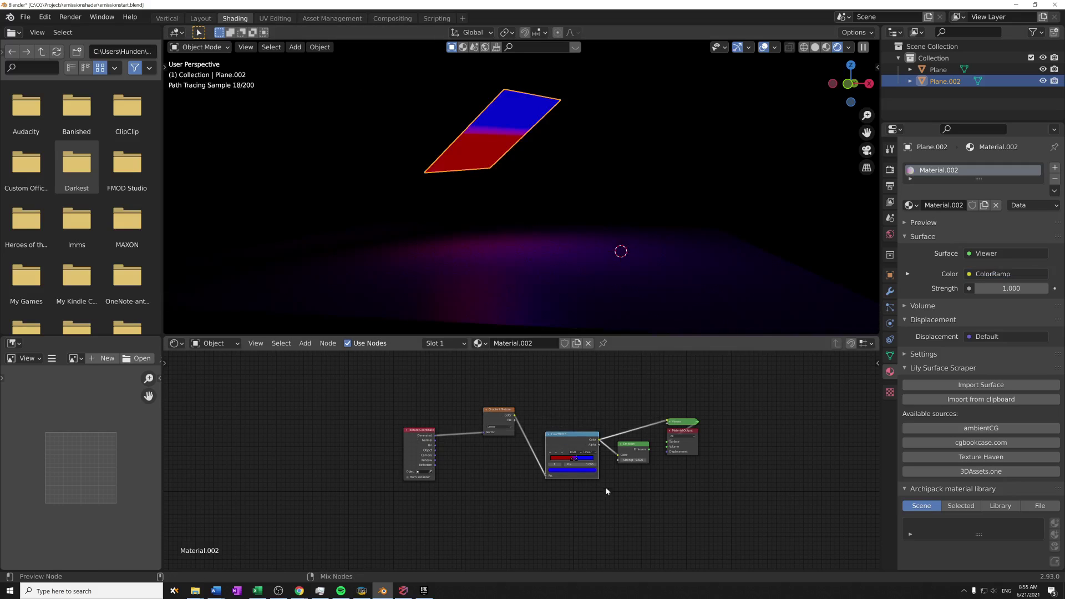
pyautogui.keyDown('ctrl'); pyautogui.keyDown('shift'); pyautogui.click(415, 453); pyautogui.keyUp('shift'); pyautogui.keyUp('ctrl')
pyautogui.keyDown('ctrl'); pyautogui.keyDown('shift'); pyautogui.click(506, 420); pyautogui.keyUp('shift'); pyautogui.keyUp('ctrl')
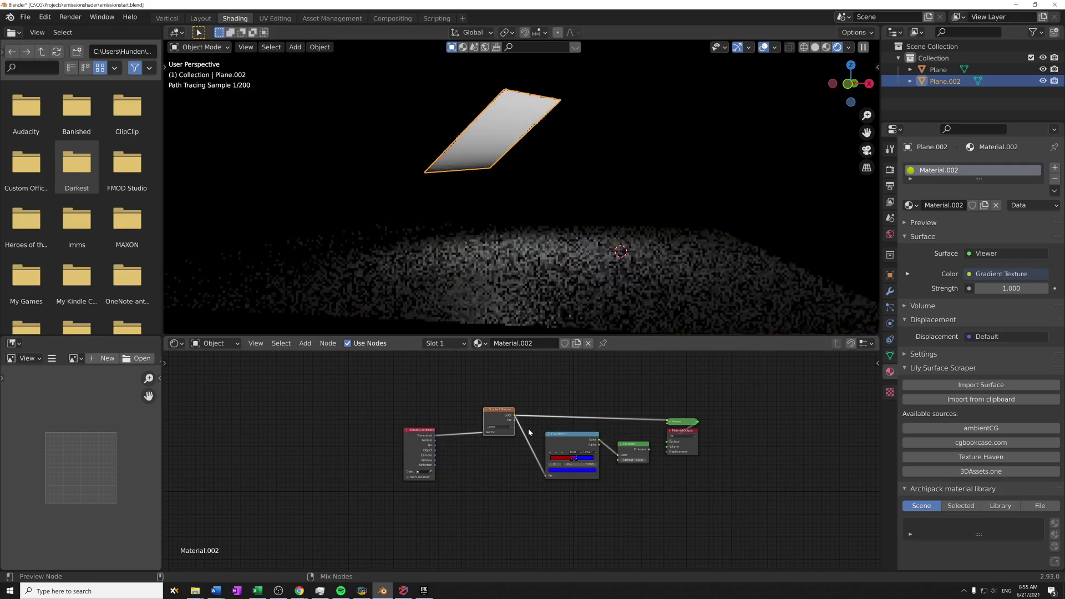
pyautogui.keyDown('ctrl'); pyautogui.keyDown('shift'); pyautogui.click(571, 447); pyautogui.keyUp('shift'); pyautogui.keyUp('ctrl')
pyautogui.keyDown('ctrl'); pyautogui.keyDown('shift'); pyautogui.click(634, 455); pyautogui.keyUp('shift'); pyautogui.keyUp('ctrl')
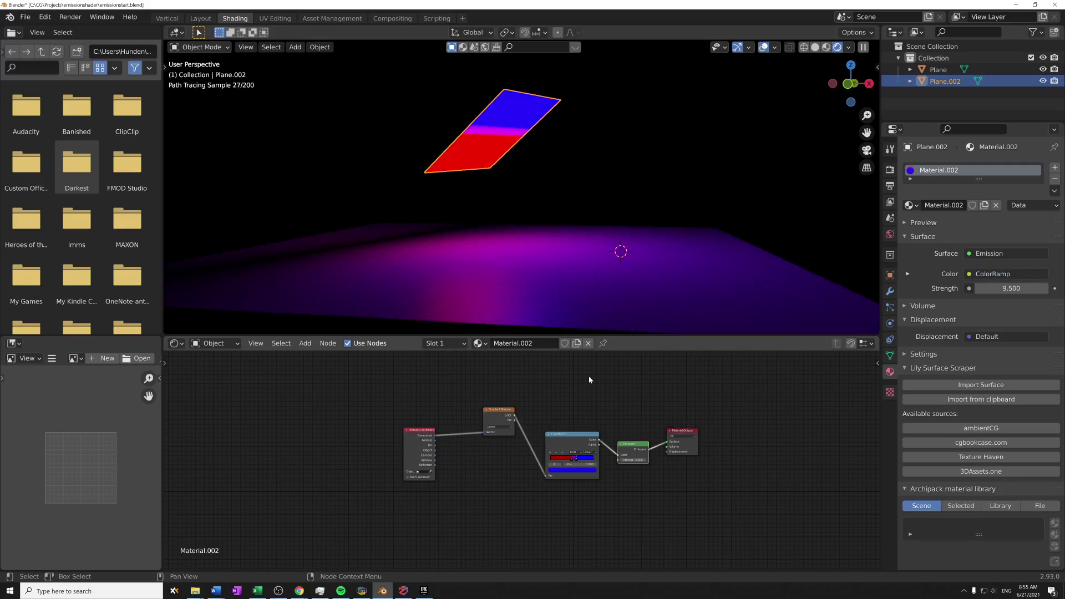